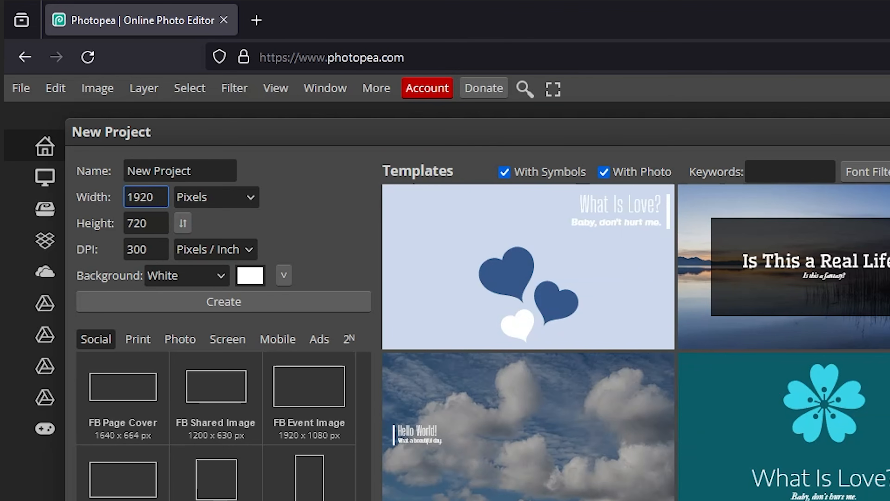
- Create a new project 7680 px wide and 1080*4 px high at 300 DPI with a white background
{"action": "key", "text": "Tab"}
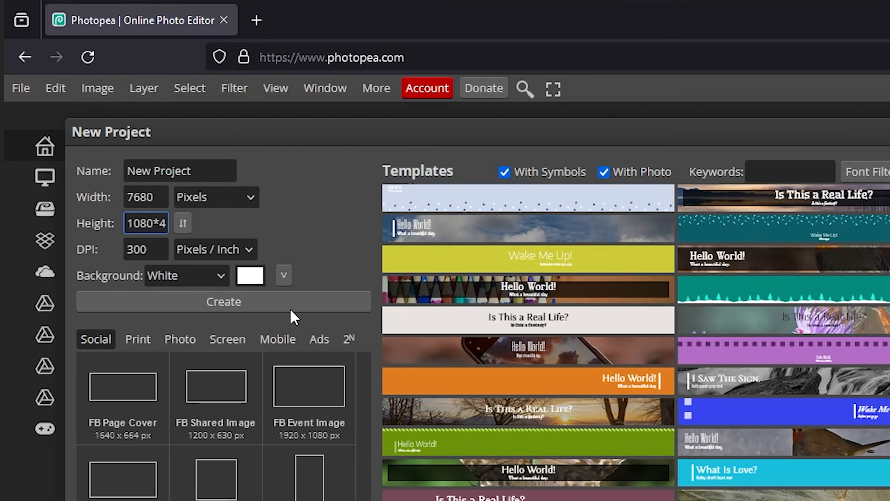
{"action": "key", "text": "Tab"}
{"action": "left_click", "coordinate": [280, 302]}
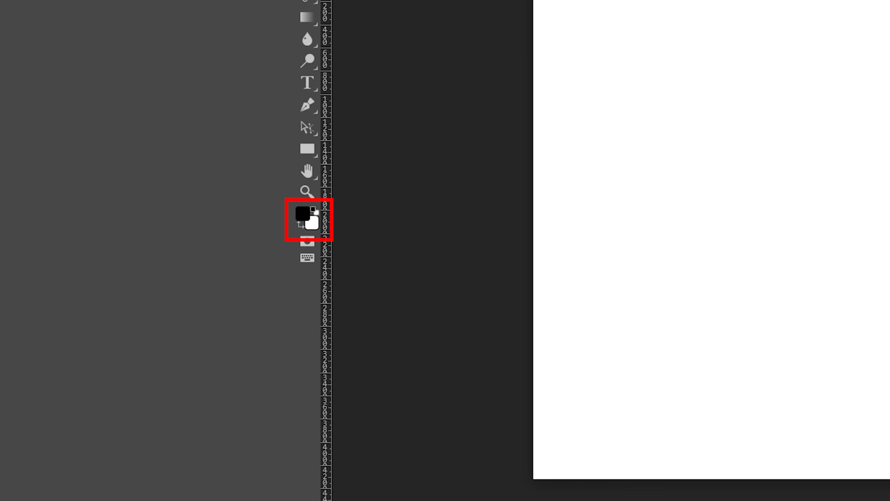
- Swap the foreground and background colours, and render Clouds on a new layer
{"action": "key", "text": "x"}
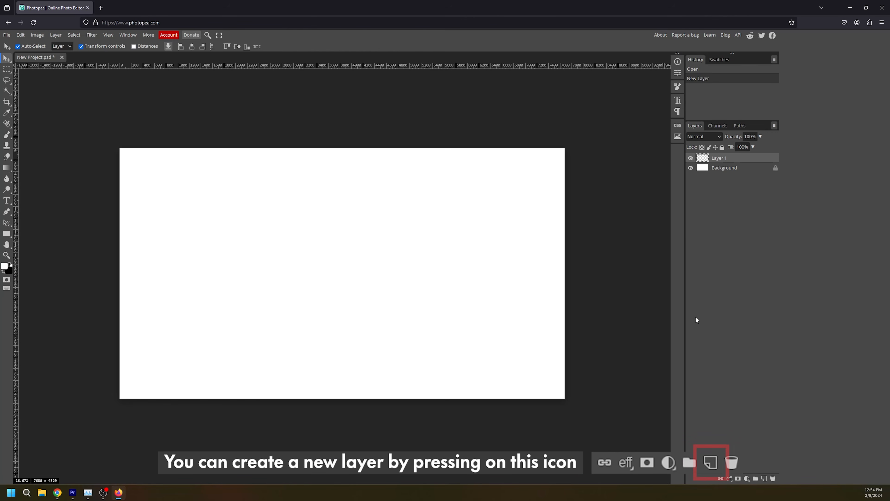
{"action": "left_click", "coordinate": [94, 36]}
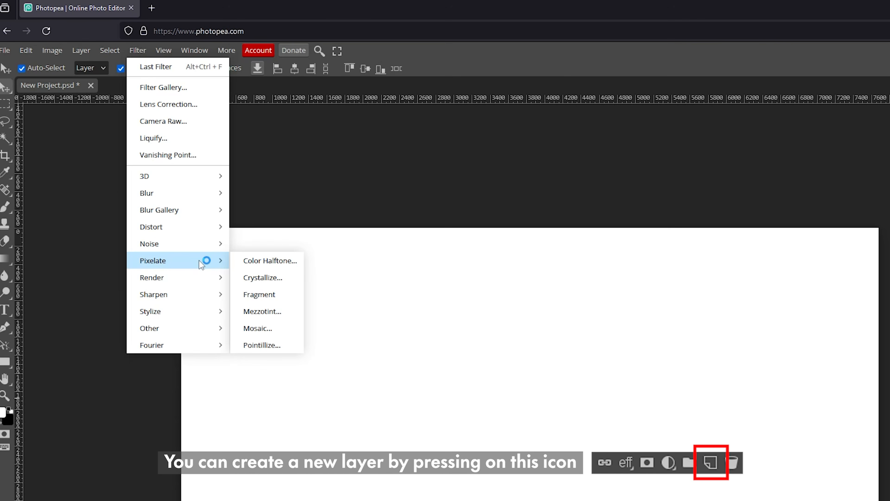
{"action": "mouse_move", "coordinate": [132, 180]}
{"action": "left_click", "coordinate": [255, 294]}
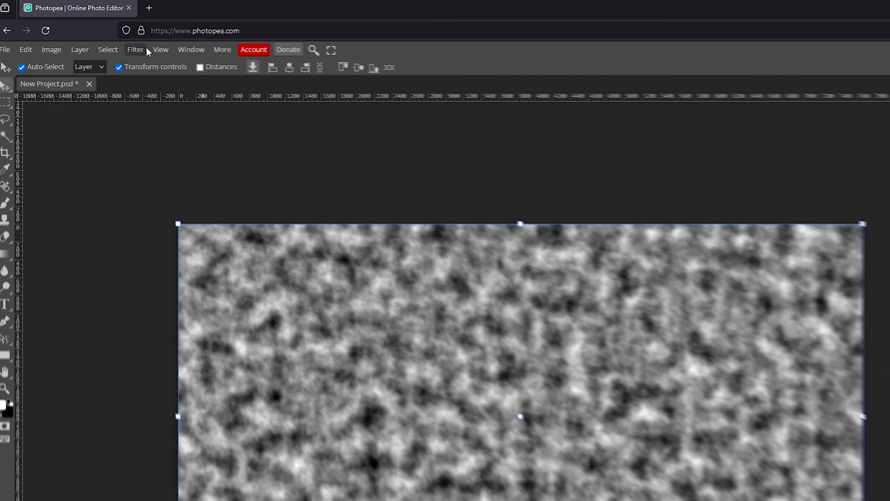
- Soften the clouds layer with a Gaussian Blur
{"action": "left_click", "coordinate": [141, 50]}
{"action": "mouse_move", "coordinate": [144, 190]}
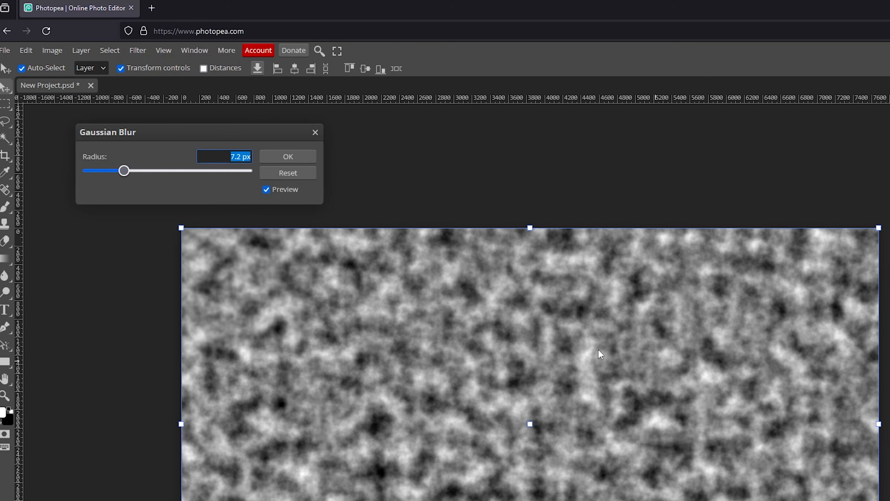
{"action": "left_click_drag", "start_coordinate": [160, 171], "coordinate": [159, 171]}
{"action": "left_click", "coordinate": [300, 158]}
- Add a Levels adjustment layer with the black input at 57 and the white input at 190
{"action": "left_click", "coordinate": [674, 493]}
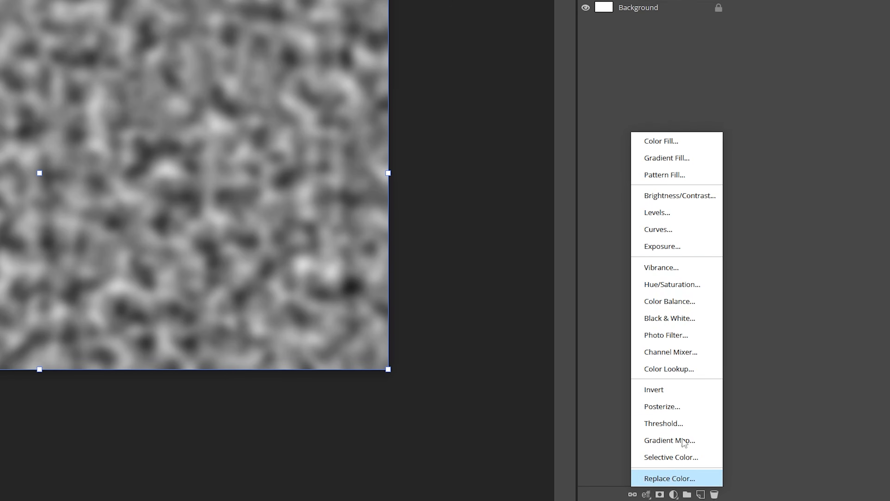
{"action": "left_click", "coordinate": [675, 254]}
{"action": "left_click_drag", "start_coordinate": [401, 17], "coordinate": [432, 17]}
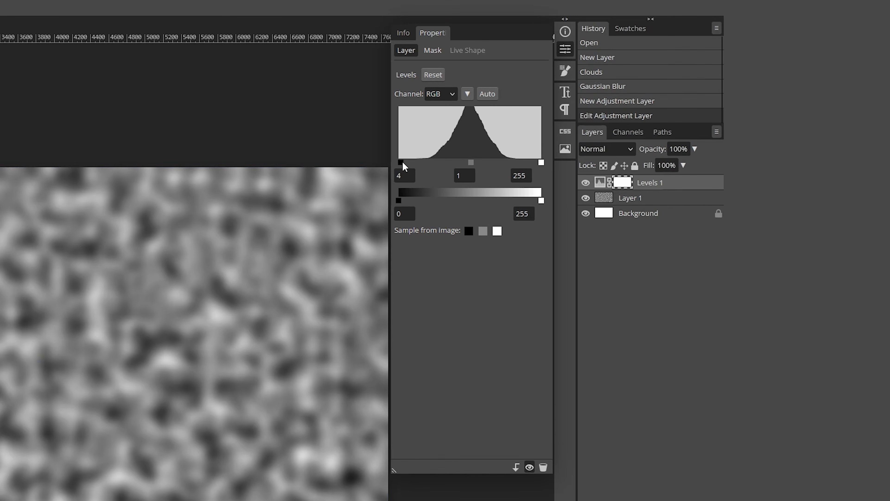
{"action": "left_click_drag", "start_coordinate": [537, 162], "coordinate": [506, 159]}
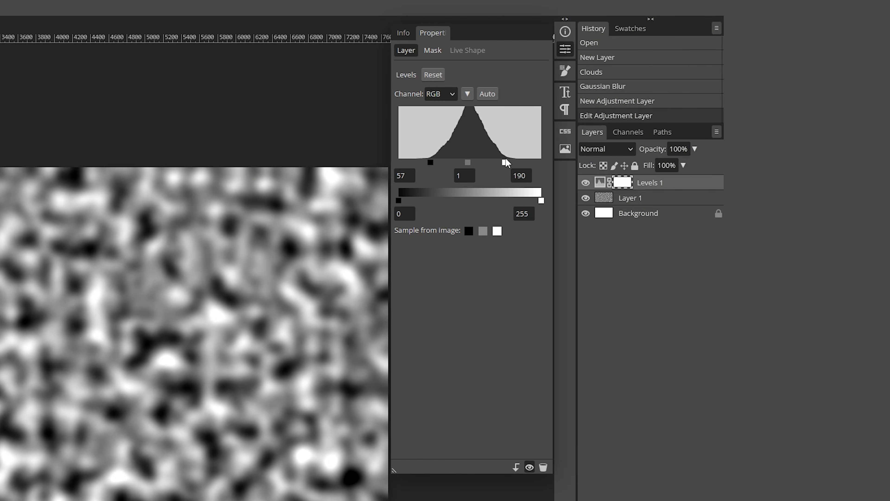
- Convert the clouds layer and the Levels adjustment together into one smart object
{"action": "left_click", "coordinate": [673, 203]}
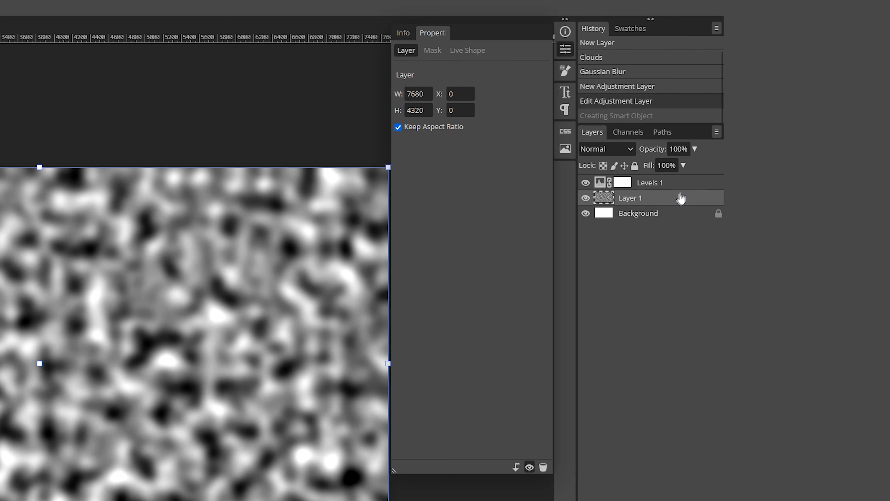
{"action": "left_click", "coordinate": [688, 189], "text": "shift"}
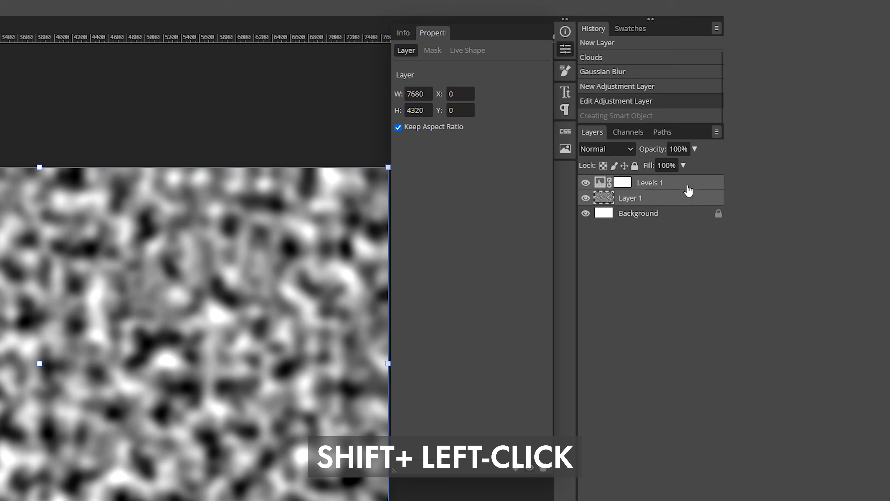
{"action": "right_click", "coordinate": [688, 191]}
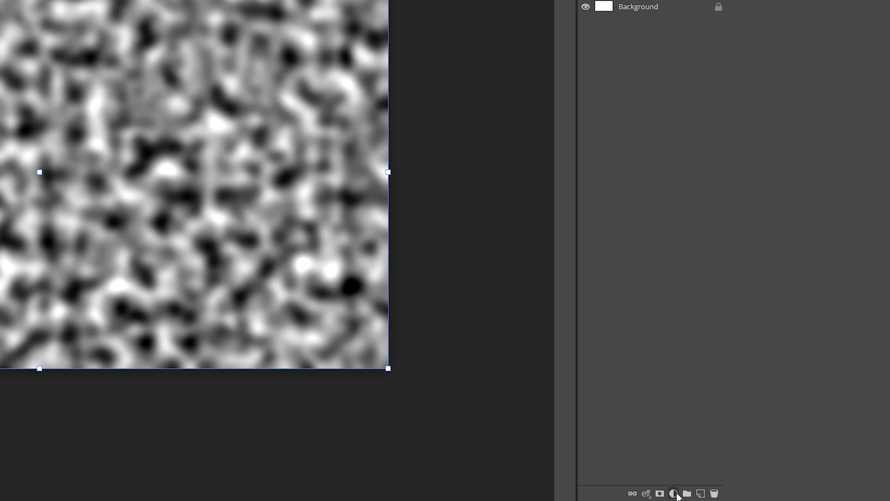
- Add a Posterize adjustment layer above the smart object, with Levels set to 23
{"action": "left_click", "coordinate": [673, 493]}
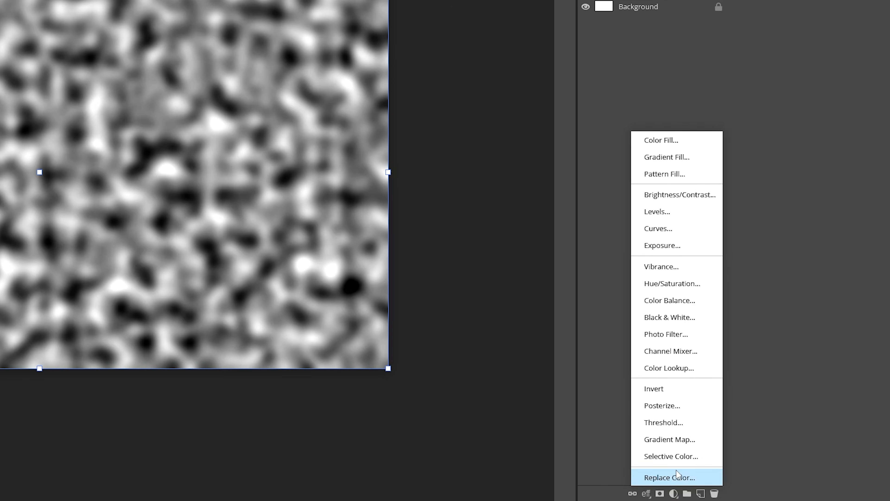
{"action": "left_click", "coordinate": [674, 407]}
{"action": "left_click_drag", "start_coordinate": [401, 108], "coordinate": [413, 111]}
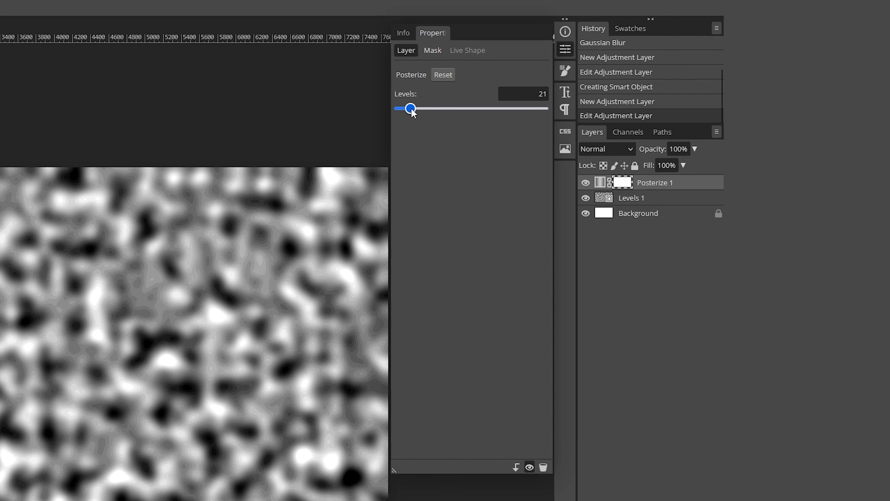
{"action": "scroll", "coordinate": [2, 333], "scroll_direction": "up", "scroll_amount": 6}
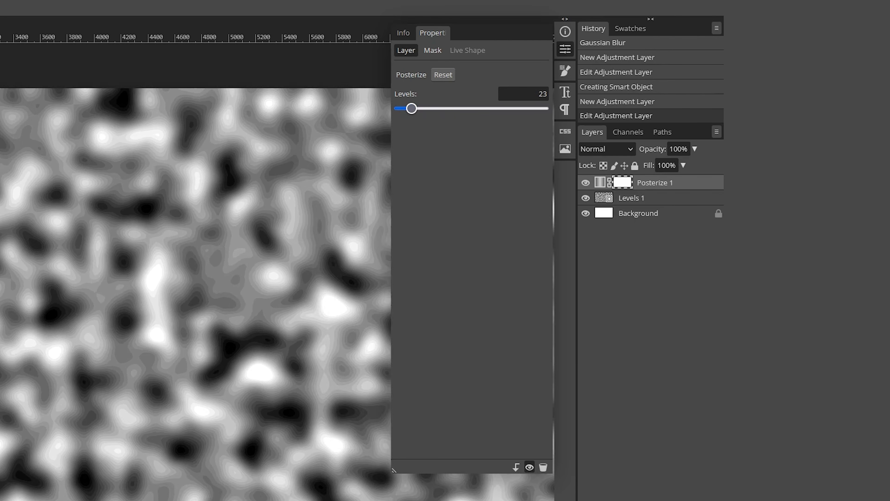
{"action": "scroll", "coordinate": [2, 333], "scroll_direction": "down", "scroll_amount": 1}
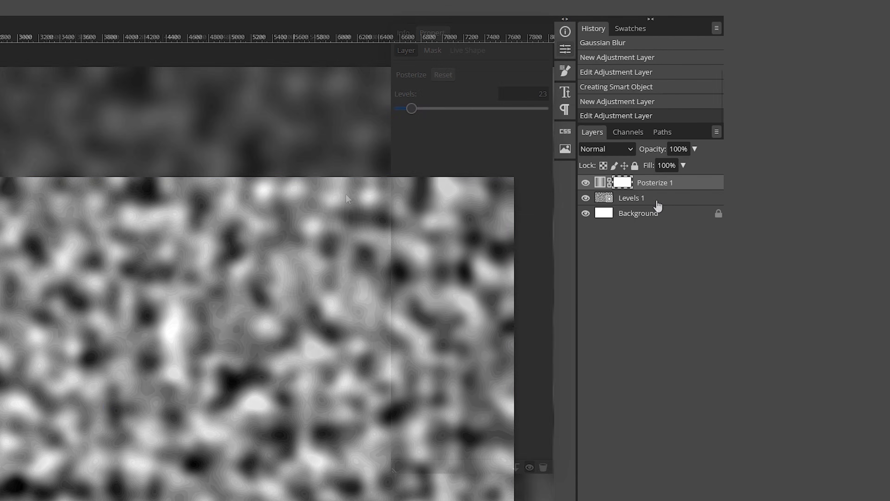
- Combine the Posterize adjustment and the layer beneath it into a single smart object
{"action": "left_click", "coordinate": [658, 201], "text": "shift"}
{"action": "right_click", "coordinate": [658, 201]}
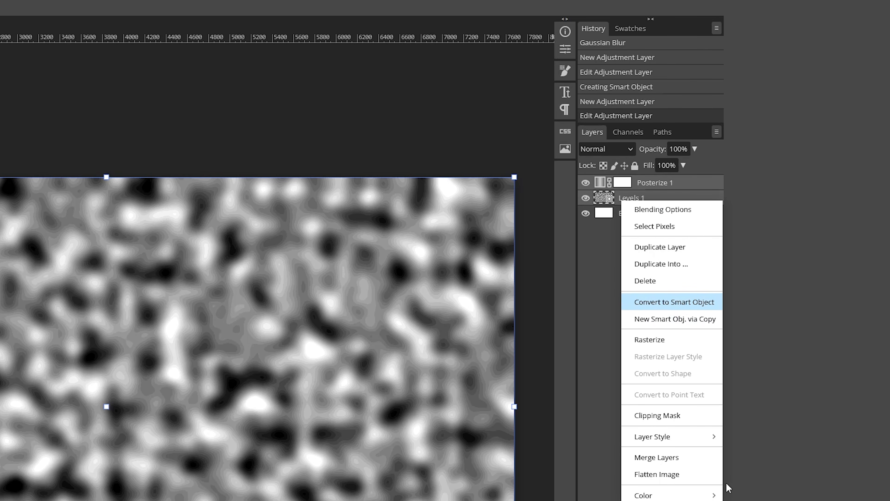
{"action": "left_click", "coordinate": [674, 302]}
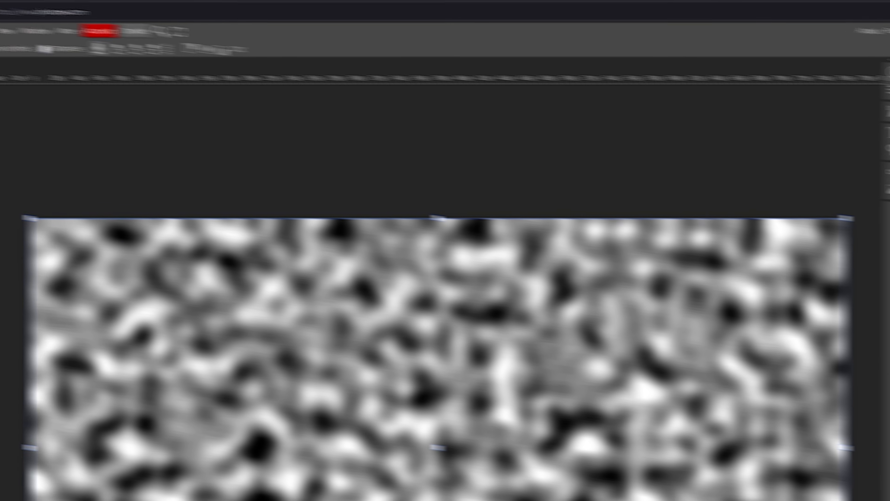
- Apply the Find Edges stylize filter to the posterized smart object
{"action": "left_click", "coordinate": [133, 50]}
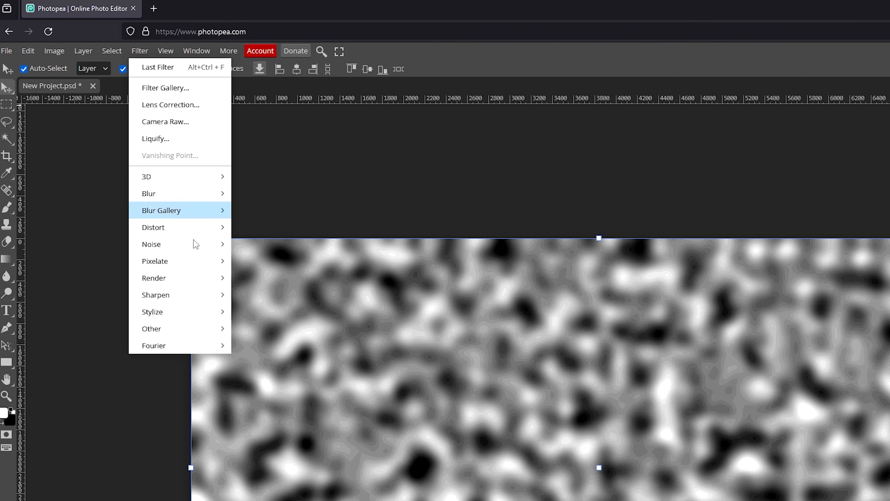
{"action": "mouse_move", "coordinate": [186, 314]}
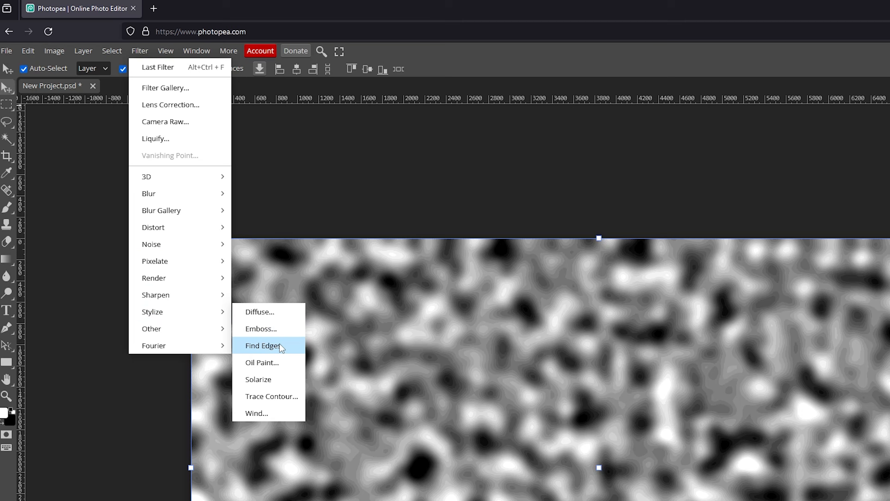
{"action": "left_click", "coordinate": [263, 346]}
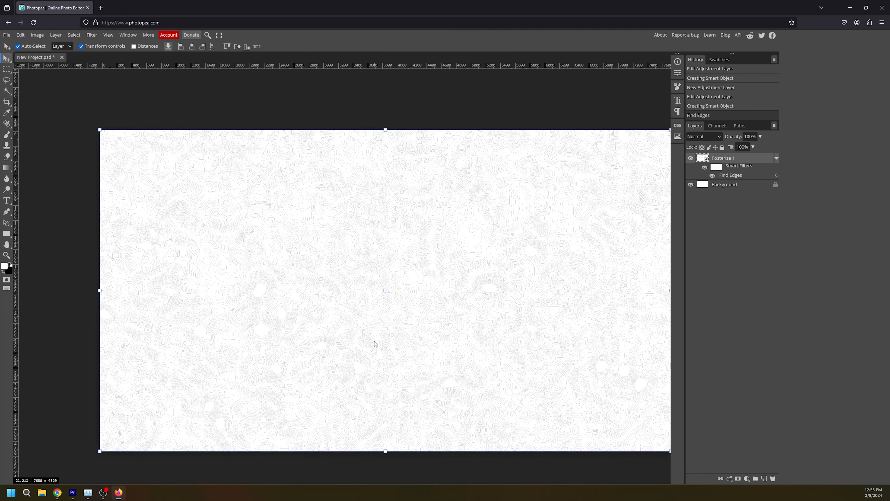
- In the smart object's blending options, split the Current Layer white Blend If slider, moving its lower half to about 195
{"action": "key", "text": "h"}
{"action": "left_click_drag", "start_coordinate": [445, 333], "coordinate": [403, 296]}
{"action": "double_click", "coordinate": [756, 159]}
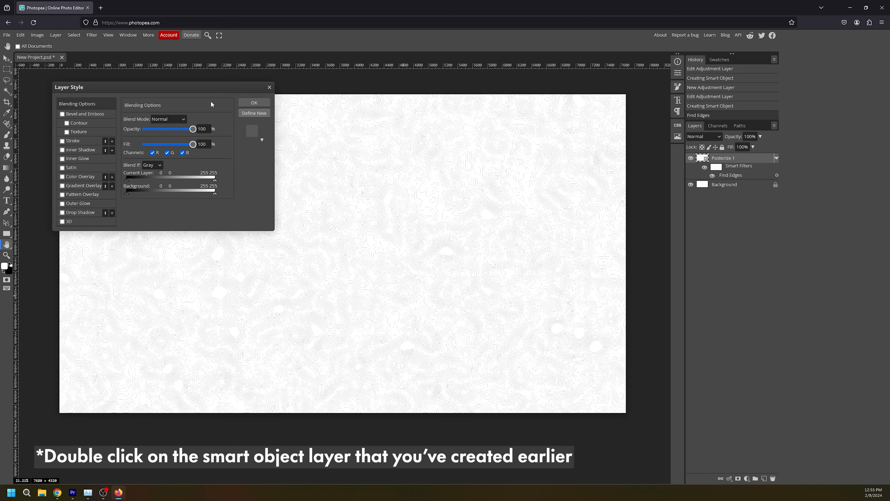
{"action": "left_click_drag", "start_coordinate": [198, 85], "coordinate": [415, 153]}
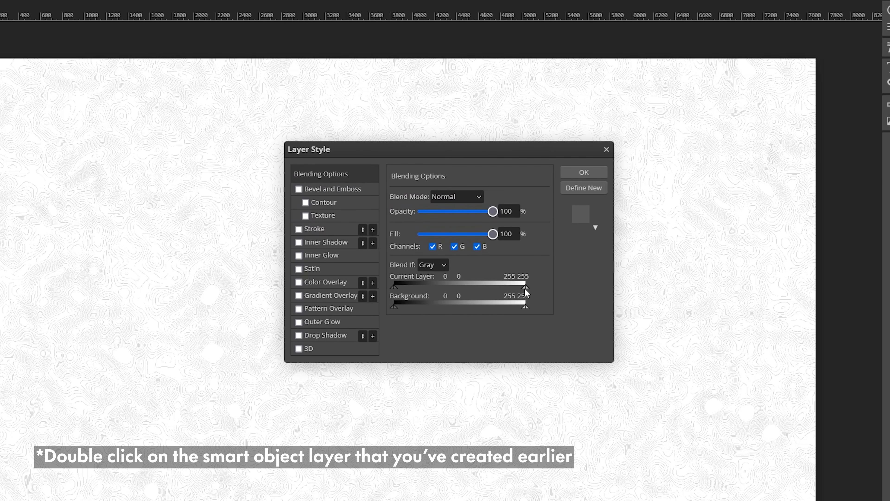
{"action": "left_click_drag", "start_coordinate": [525, 288], "coordinate": [502, 287]}
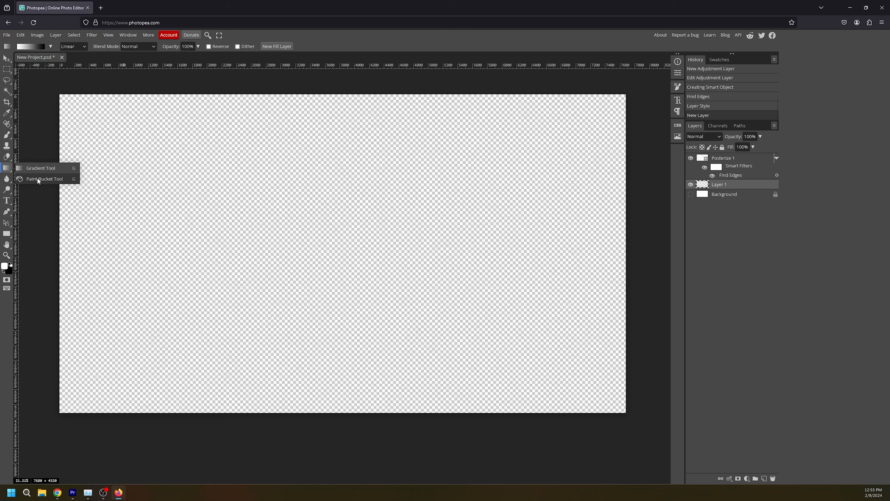
- Fill a new layer beneath the contour lines with black to check their transparency, and hide that black layer
{"action": "left_click", "coordinate": [40, 175]}
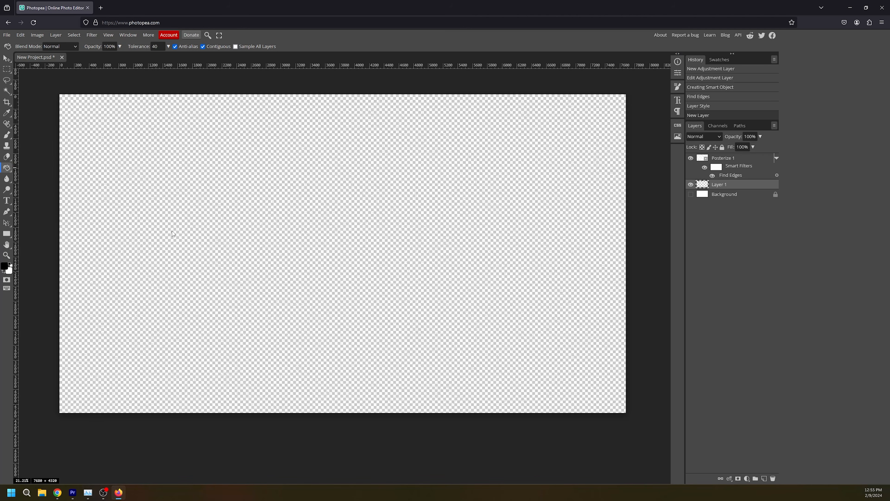
{"action": "left_click", "coordinate": [336, 283]}
{"action": "scroll", "coordinate": [324, 272], "scroll_direction": "up", "scroll_amount": 4}
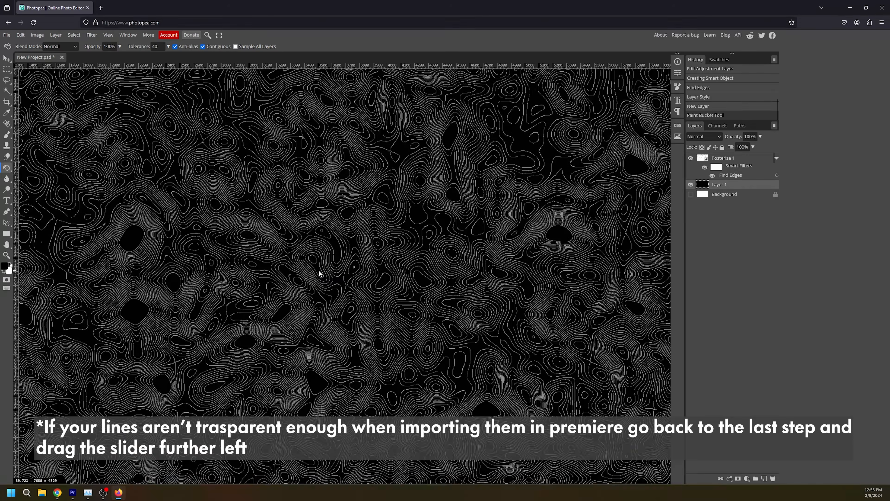
{"action": "scroll", "coordinate": [320, 273], "scroll_direction": "down", "scroll_amount": 4}
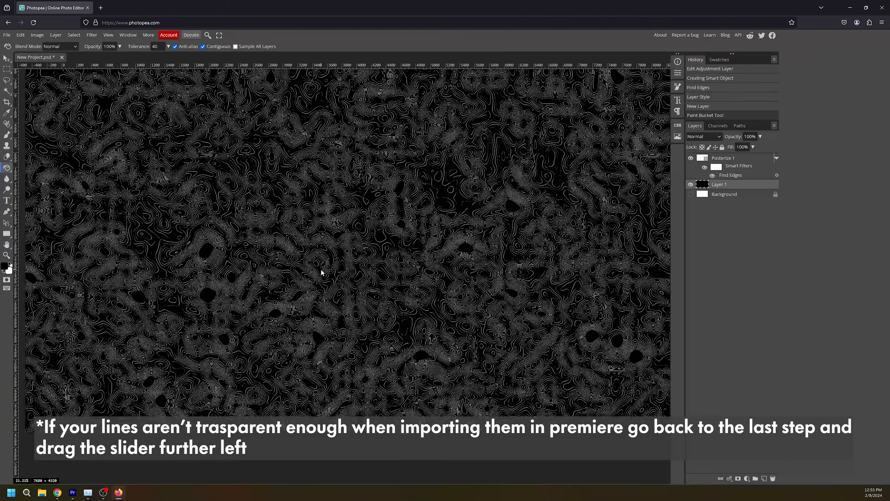
{"action": "scroll", "coordinate": [333, 266], "scroll_direction": "up", "scroll_amount": 1}
{"action": "key", "text": "space"}
{"action": "left_click_drag", "start_coordinate": [382, 221], "coordinate": [385, 242]}
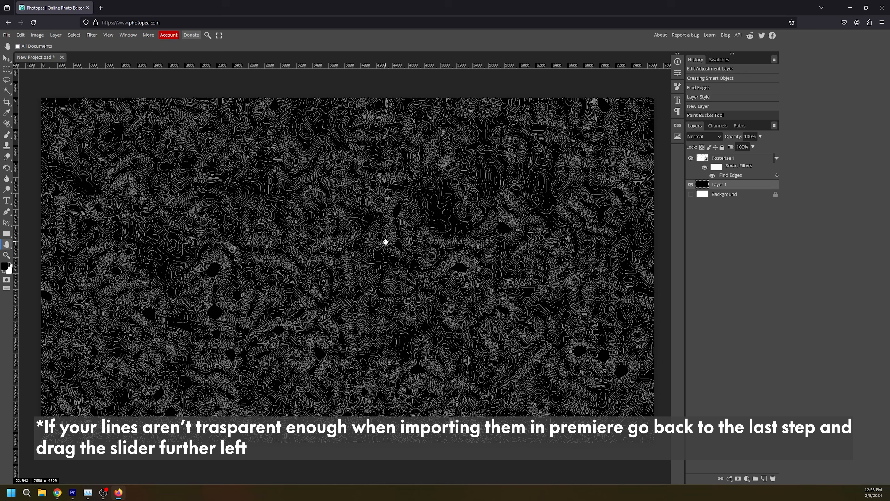
{"action": "left_click", "coordinate": [691, 185]}
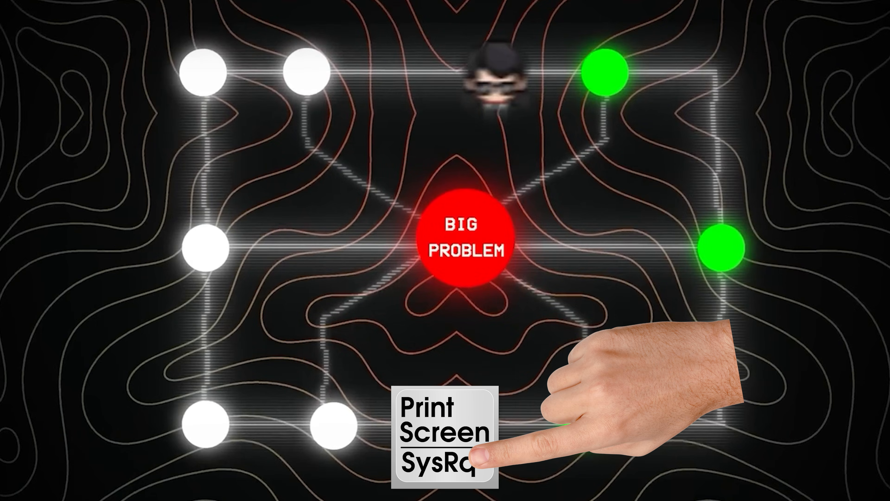
- Paste the frame captured from VLC media player into the 1920 × 1080 Photopea project, and scale and reposition it over the canvas
{"action": "key", "text": "alt+Tab"}
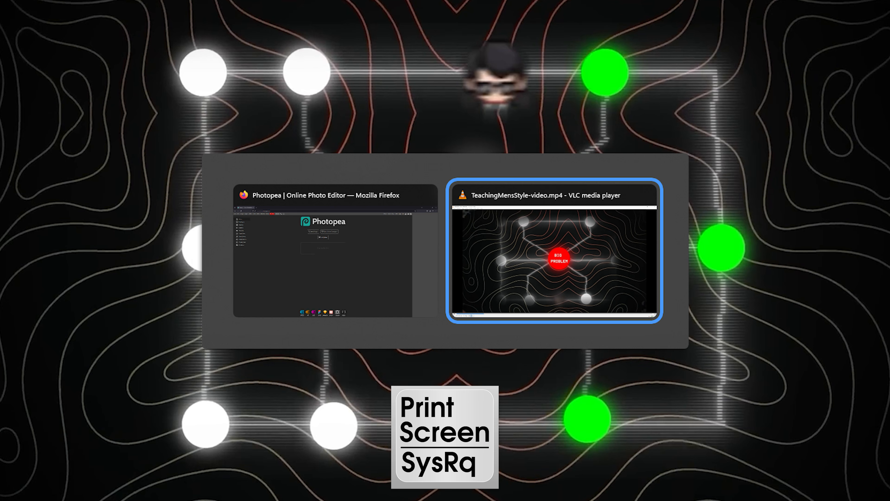
{"action": "key", "text": "ctrl+v"}
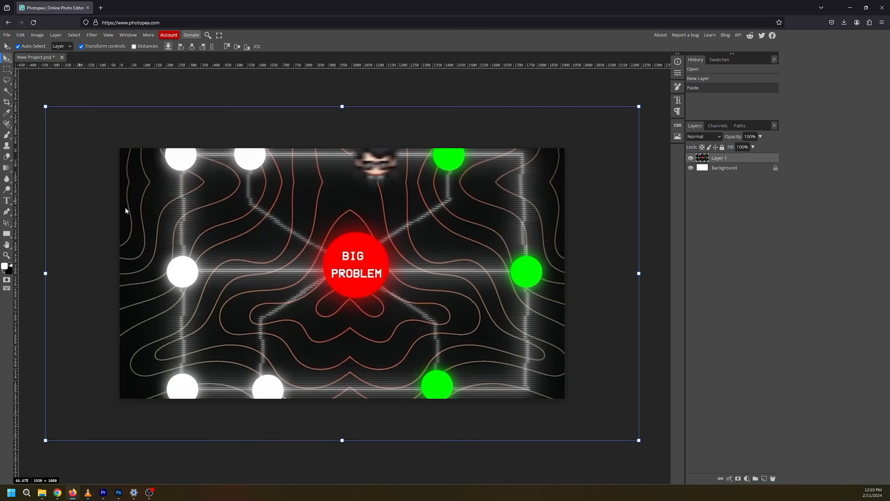
{"action": "left_click_drag", "start_coordinate": [639, 440], "coordinate": [467, 352]}
{"action": "left_click_drag", "start_coordinate": [443, 309], "coordinate": [511, 346]}
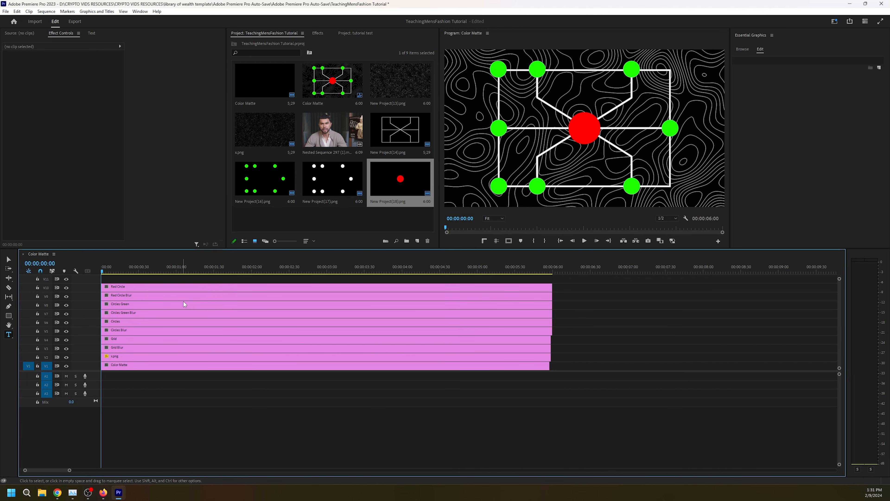
- In Premiere Pro, apply Gaussian Blur to the Red Circle Blur clip with Blurriness 45 and Repeat Edge Pixels enabled
{"action": "left_click", "coordinate": [317, 32]}
{"action": "left_click_drag", "start_coordinate": [276, 52], "coordinate": [146, 295]}
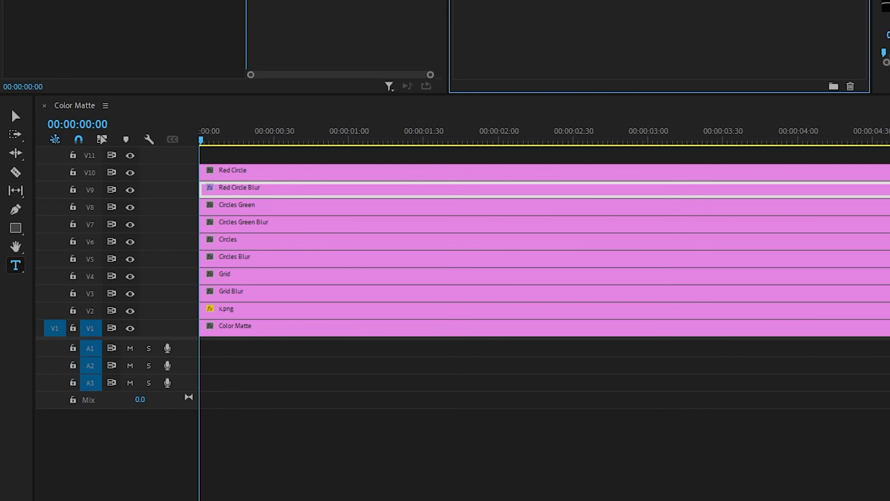
{"action": "key", "text": "shift+5"}
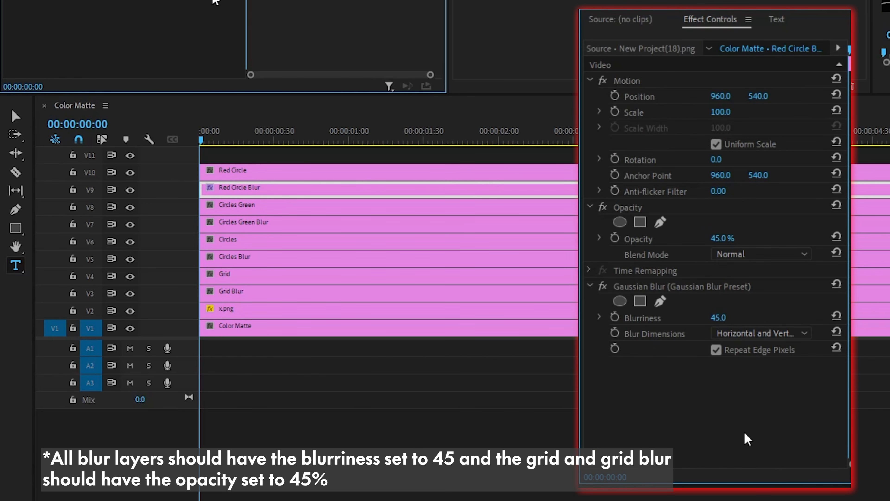
- Apply the same Gaussian Blur to the Circles Green Blur, Circles Blur and Grid Blur clips
{"action": "left_click", "coordinate": [265, 227]}
{"action": "left_click", "coordinate": [267, 259]}
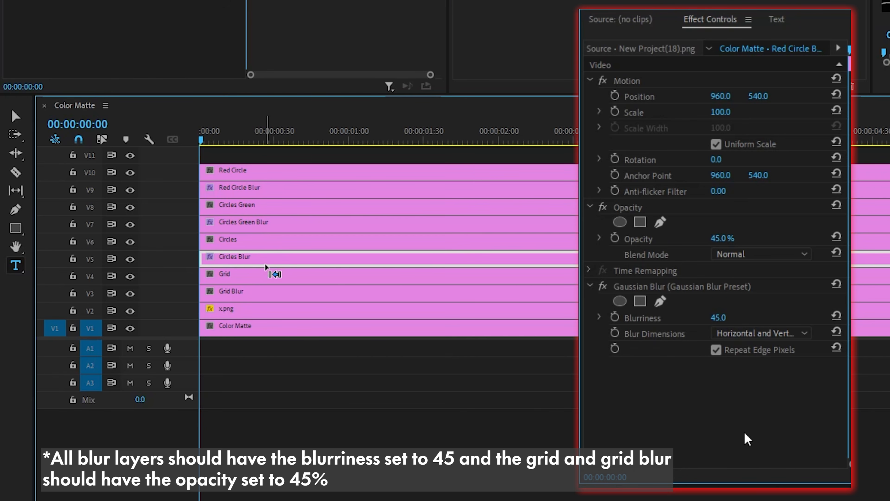
{"action": "left_click", "coordinate": [266, 296]}
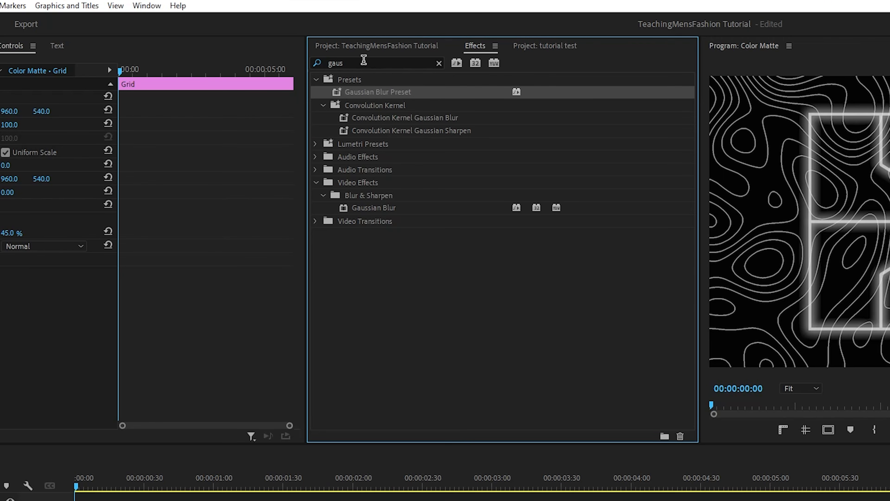
- Apply Venetian Blinds to the Grid clip with Transition Completion 30%, Direction 90° and Width 15
{"action": "type", "text": "venert"}
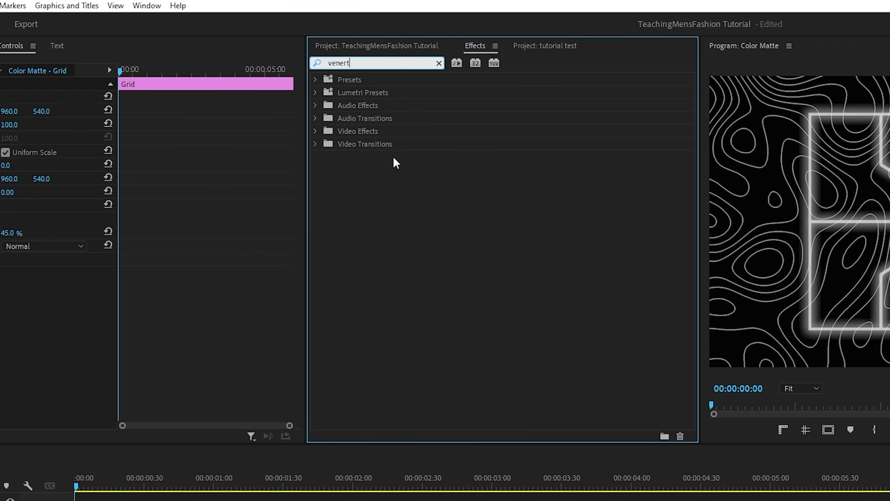
{"action": "key", "text": "BackSpace"}
{"action": "left_click_drag", "start_coordinate": [390, 160], "coordinate": [89, 374]}
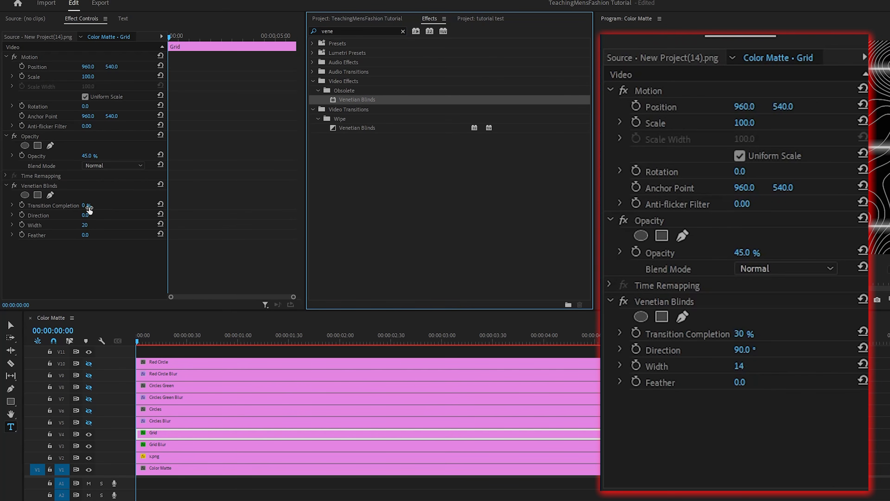
{"action": "left_click", "coordinate": [89, 208]}
{"action": "type", "text": "30"}
{"action": "left_click", "coordinate": [92, 213]}
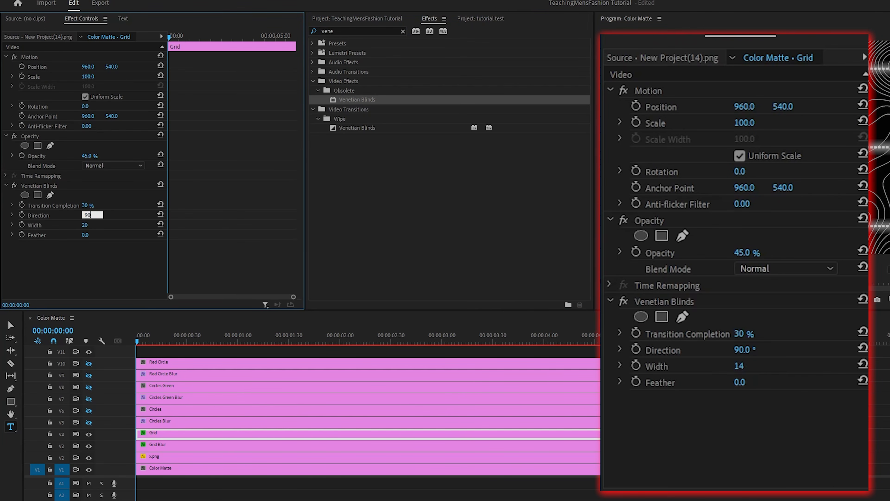
{"action": "type", "text": "90"}
{"action": "key", "text": "Return"}
{"action": "left_click_drag", "start_coordinate": [86, 226], "coordinate": [90, 225]}
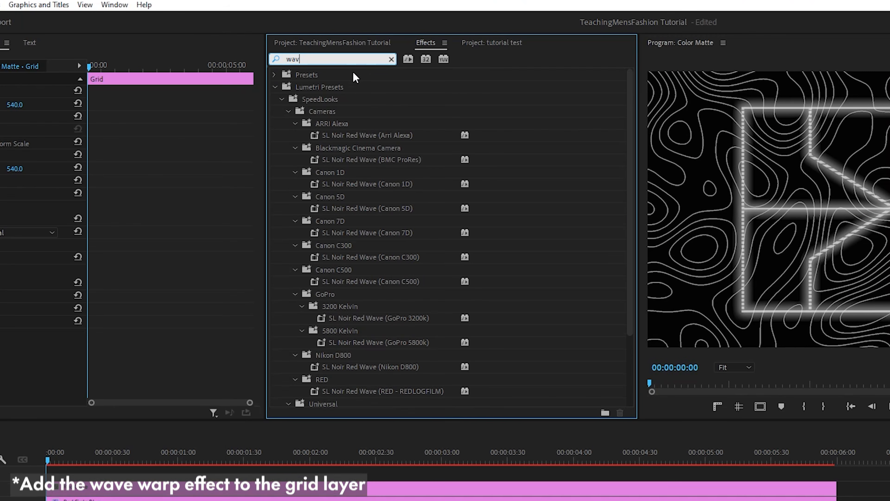
- Apply the Wave Warp effect to the Grid clip and set its Wave Type to Square
{"action": "type", "text": "e war"}
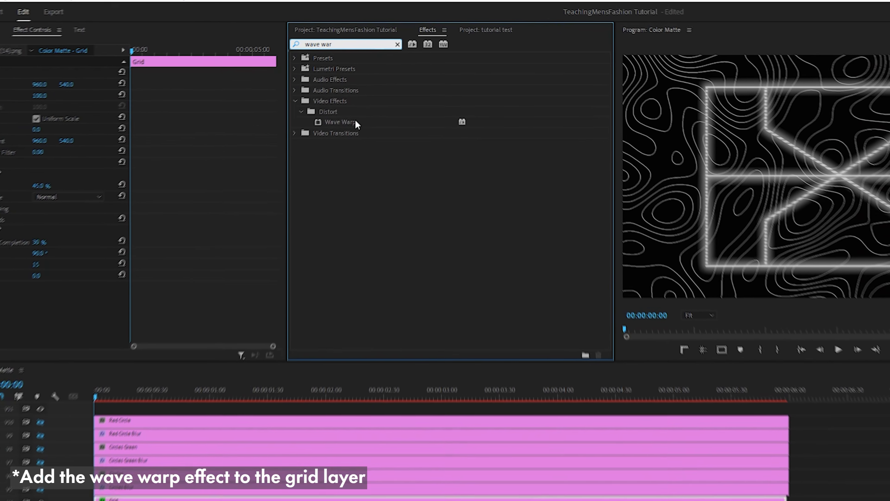
{"action": "left_click_drag", "start_coordinate": [355, 119], "coordinate": [155, 499]}
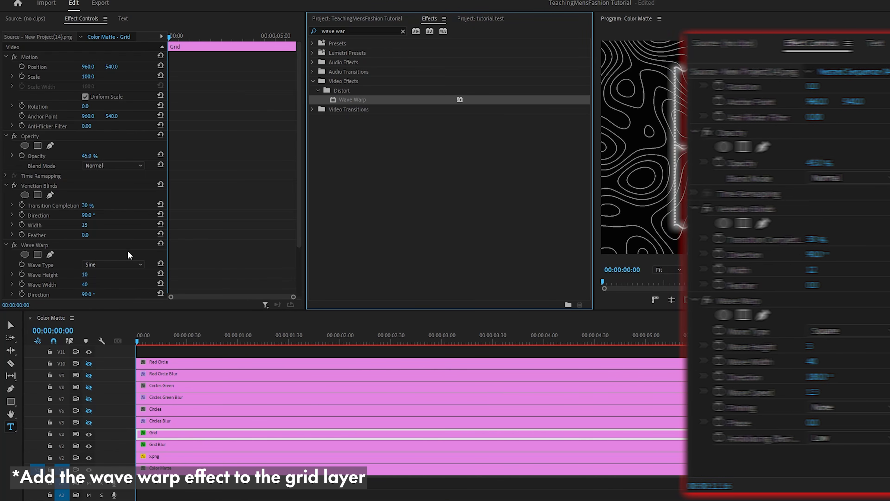
{"action": "left_click", "coordinate": [84, 309]}
{"action": "left_click", "coordinate": [129, 286]}
{"action": "scroll", "coordinate": [207, 249], "scroll_direction": "down", "scroll_amount": 2}
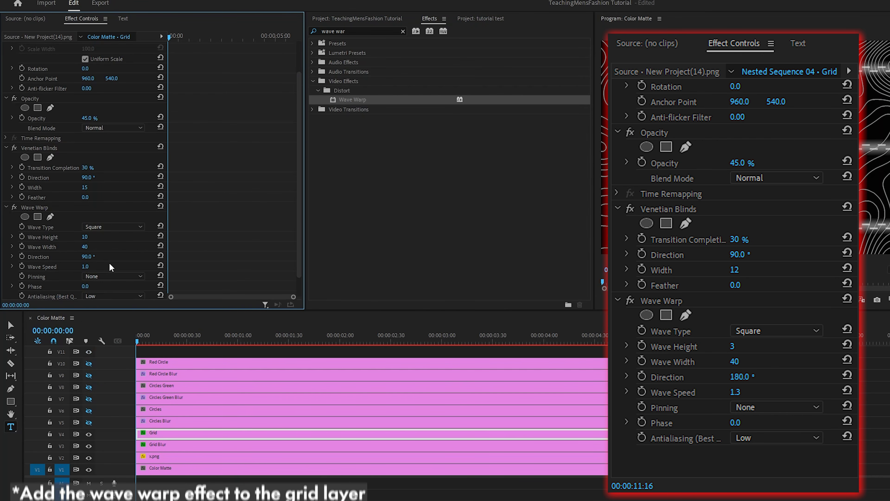
- Set the Grid clip's Wave Warp Direction to 180° and lower its Wave Height
{"action": "left_click", "coordinate": [89, 256]}
{"action": "type", "text": "180"}
{"action": "key", "text": "Return"}
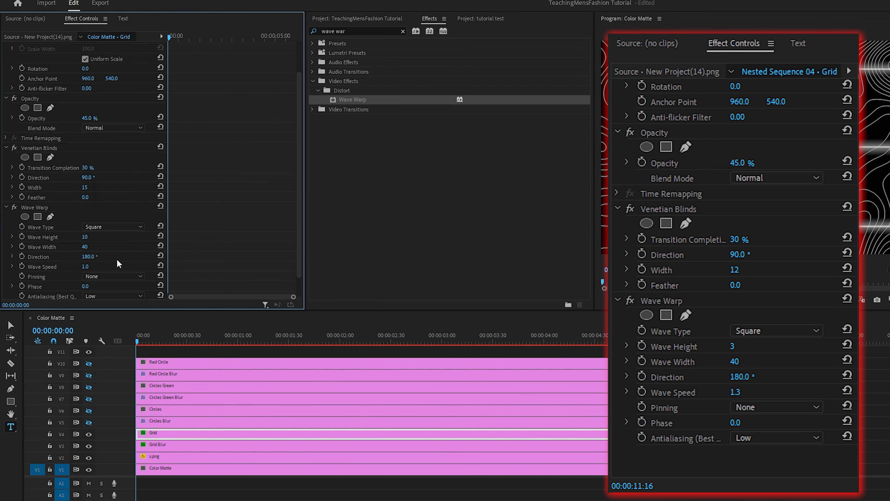
{"action": "scroll", "coordinate": [193, 241], "scroll_direction": "down", "scroll_amount": 1}
{"action": "left_click_drag", "start_coordinate": [85, 226], "coordinate": [82, 214]}
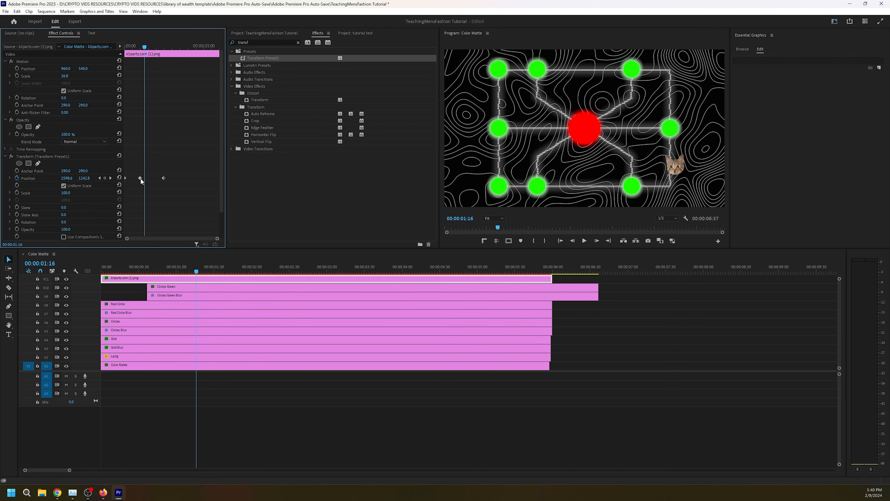
- Duplicate the cat image's second Transform Position keyframe and place the copy right beside the original to hold that position
{"action": "left_click", "coordinate": [140, 179]}
{"action": "key", "text": "ctrl+c"}
{"action": "key", "text": "ctrl+v"}
{"action": "left_click_drag", "start_coordinate": [145, 47], "coordinate": [161, 57]}
{"action": "left_click_drag", "start_coordinate": [218, 239], "coordinate": [152, 238]}
{"action": "left_click_drag", "start_coordinate": [197, 178], "coordinate": [185, 178]}
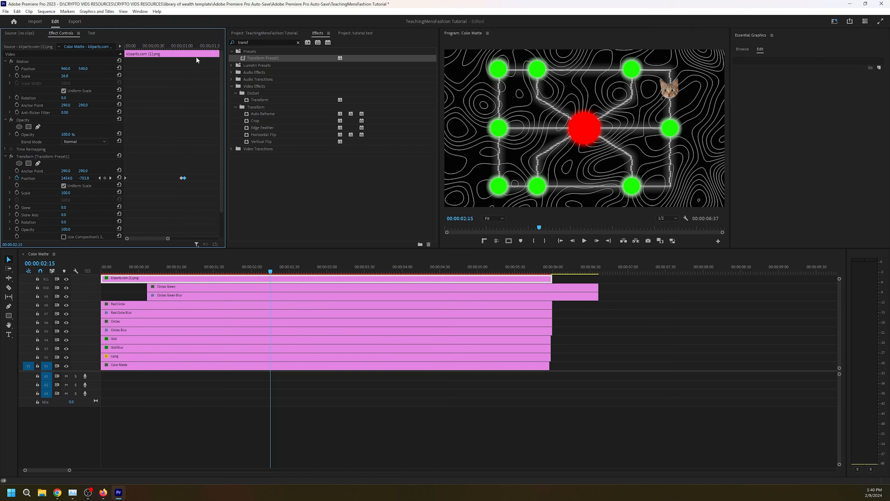
- Play back the sequence to check the timing of the cat image's movement between Position keyframes
{"action": "key", "text": "space"}
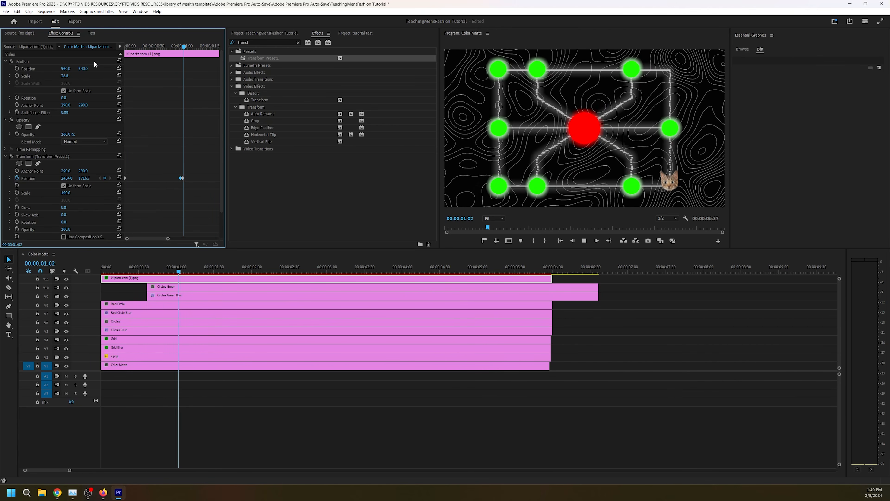
{"action": "key", "text": "space"}
{"action": "left_click_drag", "start_coordinate": [181, 178], "coordinate": [181, 183]}
{"action": "left_click_drag", "start_coordinate": [168, 238], "coordinate": [228, 239]}
{"action": "key", "text": "space"}
{"action": "key", "text": "space"}
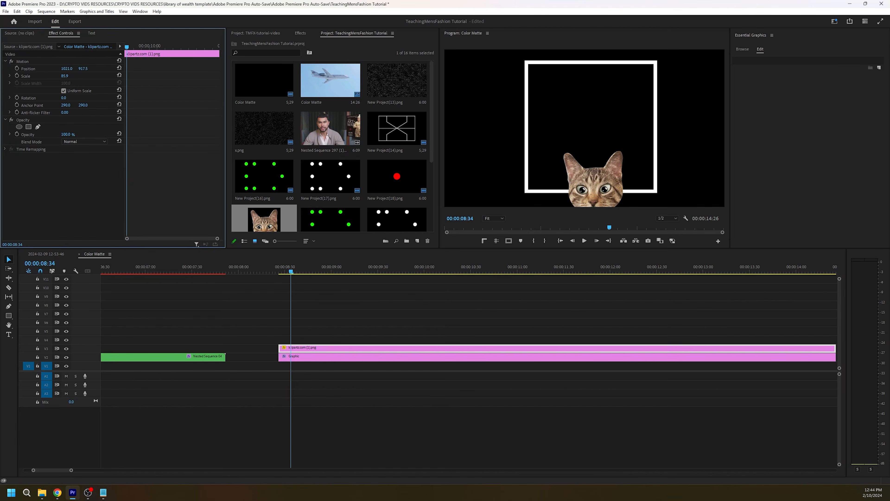
- In the white-square sequence, enable Position keyframing for the cat at 1021.0, 868.1 and move it to 1439.7, 868.1 at the second keyframe
{"action": "left_click_drag", "start_coordinate": [83, 68], "coordinate": [66, 69]}
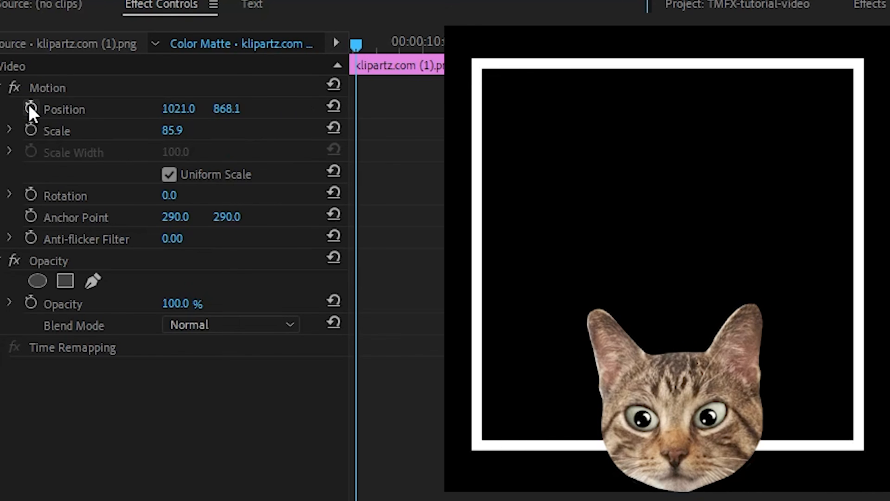
{"action": "left_click", "coordinate": [17, 69]}
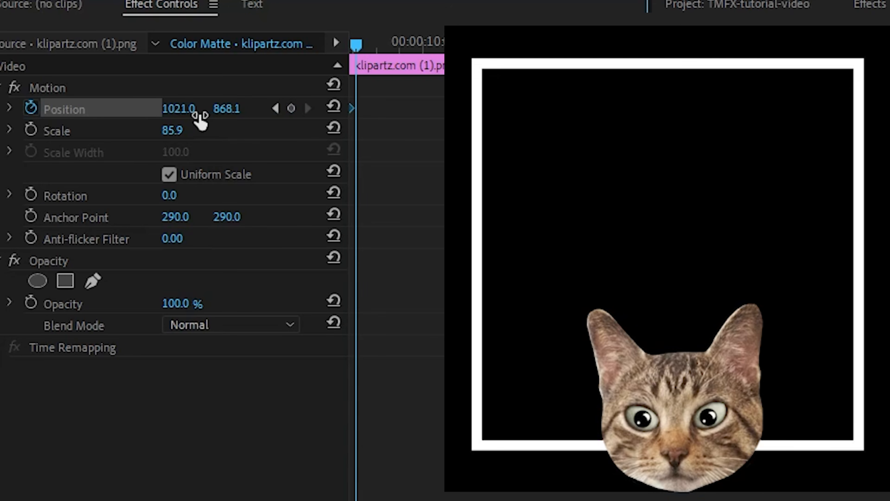
{"action": "mouse_move", "coordinate": [197, 115]}
{"action": "left_mouse_down"}
{"action": "mouse_move", "coordinate": [260, 114]}
{"action": "mouse_move", "coordinate": [183, 109]}
{"action": "left_mouse_up"}
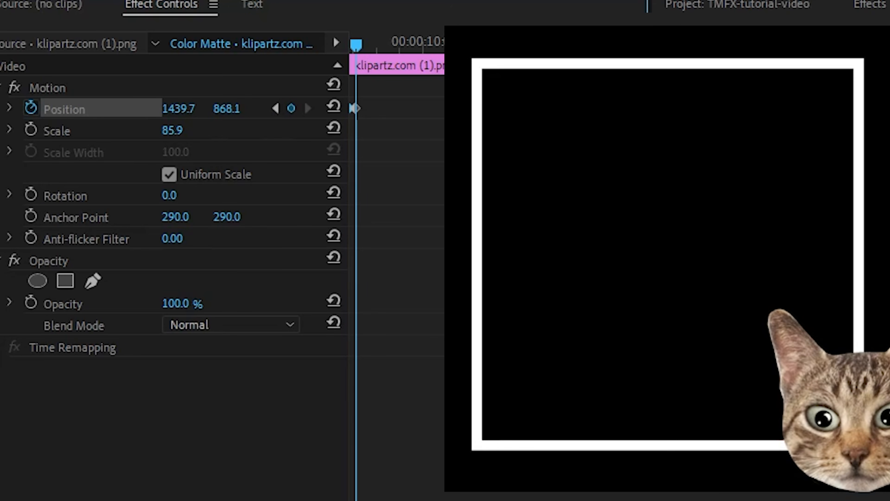
- Add a matching Position keyframe one frame after the second keyframe to hold the cat at the square's lower-right corner
{"action": "left_click_drag", "start_coordinate": [627, 500], "coordinate": [508, 500]}
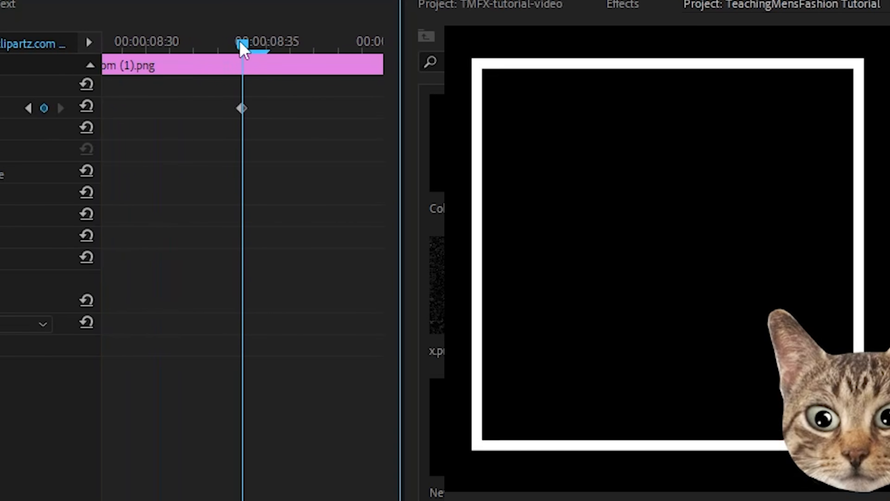
{"action": "key", "text": "Right"}
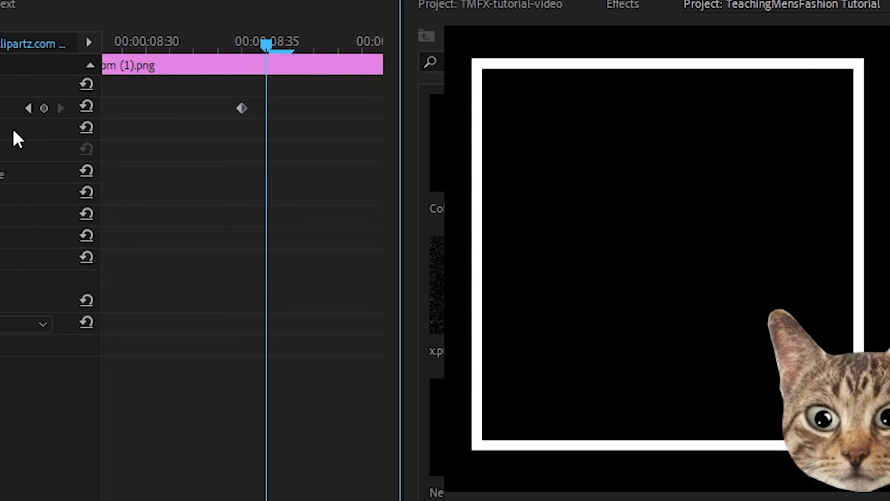
{"action": "left_click", "coordinate": [44, 108]}
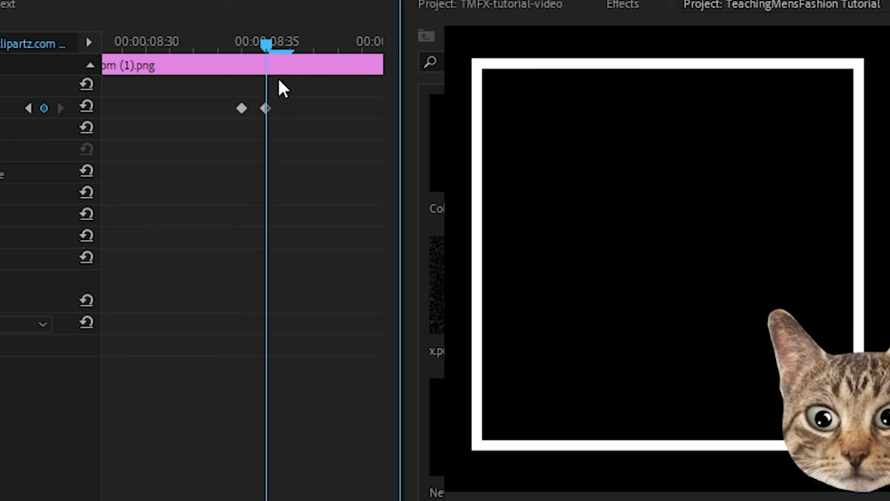
- Further along the clip, keyframe the cat's vertical position so it moves up to the square's upper-right corner
{"action": "left_click_drag", "start_coordinate": [147, 500], "coordinate": [186, 500]}
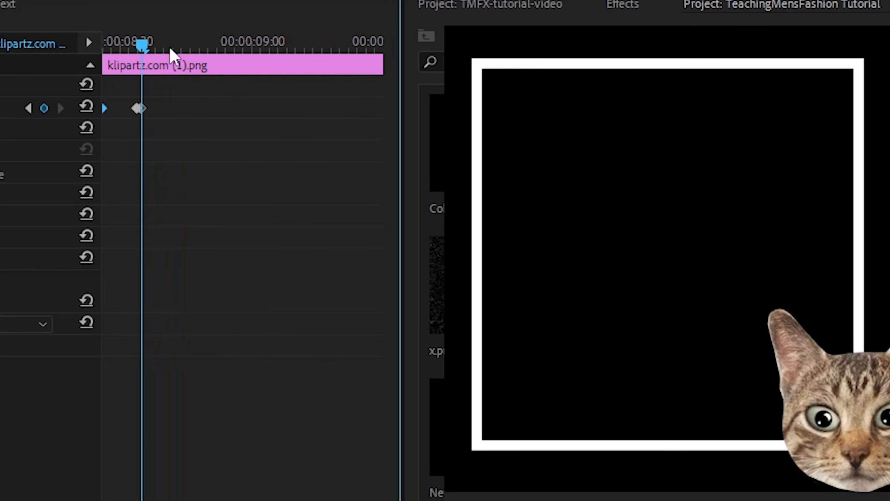
{"action": "left_click_drag", "start_coordinate": [145, 41], "coordinate": [183, 45]}
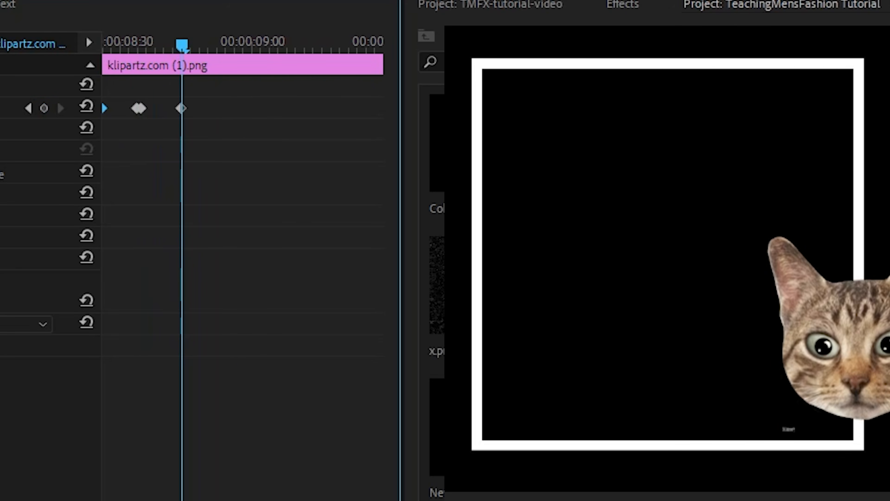
{"action": "left_click_drag", "start_coordinate": [14, 108], "coordinate": [6, 108]}
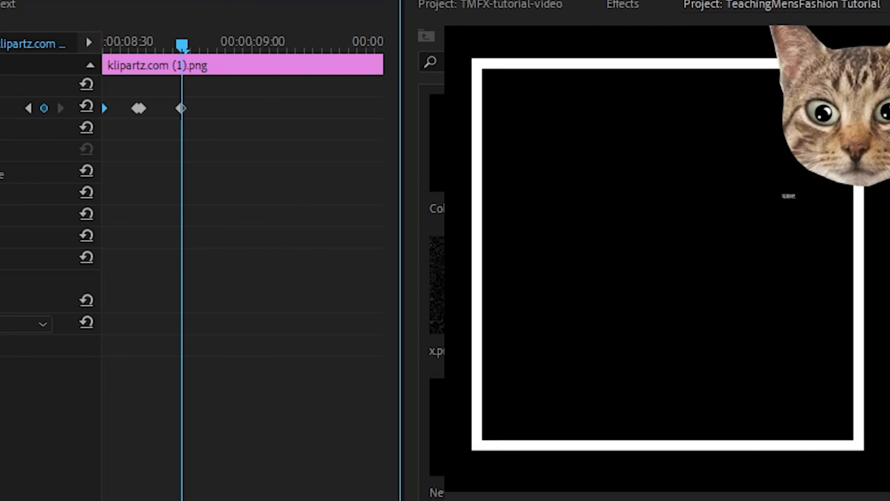
- Add a matching Position keyframe one frame on to hold the cat at the square's upper-right corner
{"action": "left_click_drag", "start_coordinate": [298, 500], "coordinate": [276, 499]}
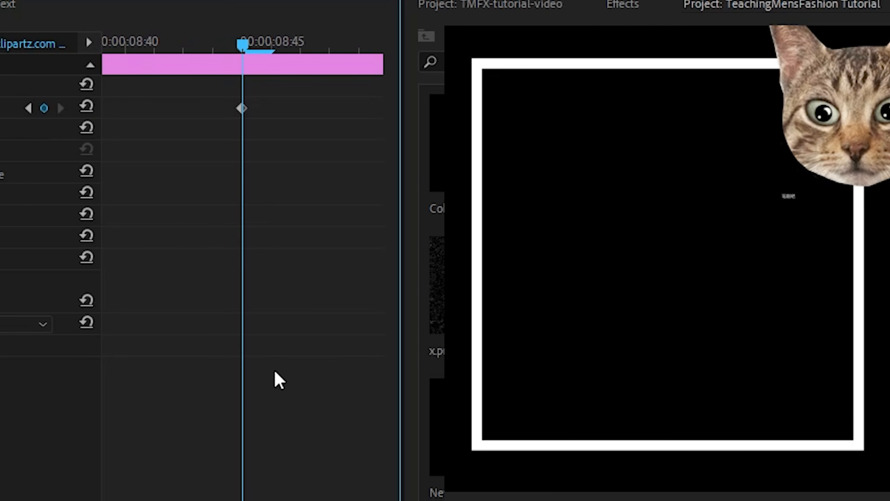
{"action": "key", "text": "Right"}
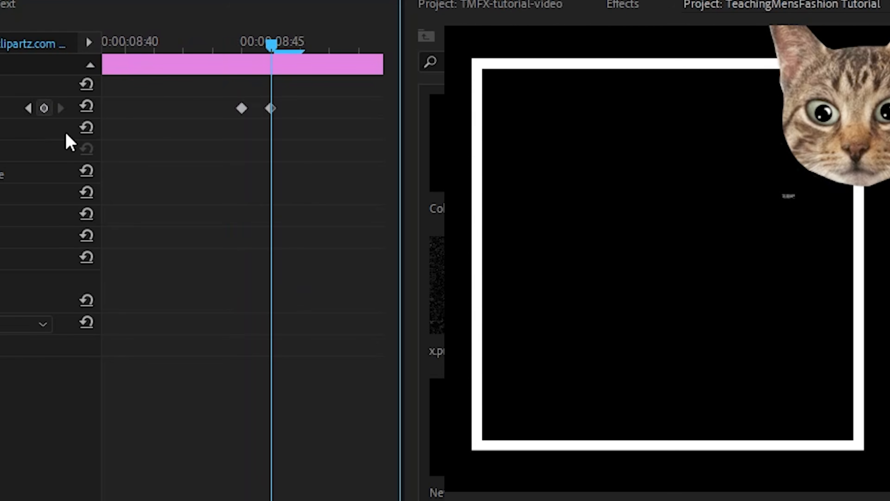
{"action": "left_click_drag", "start_coordinate": [124, 499], "coordinate": [188, 499]}
{"action": "left_click_drag", "start_coordinate": [163, 47], "coordinate": [176, 48]}
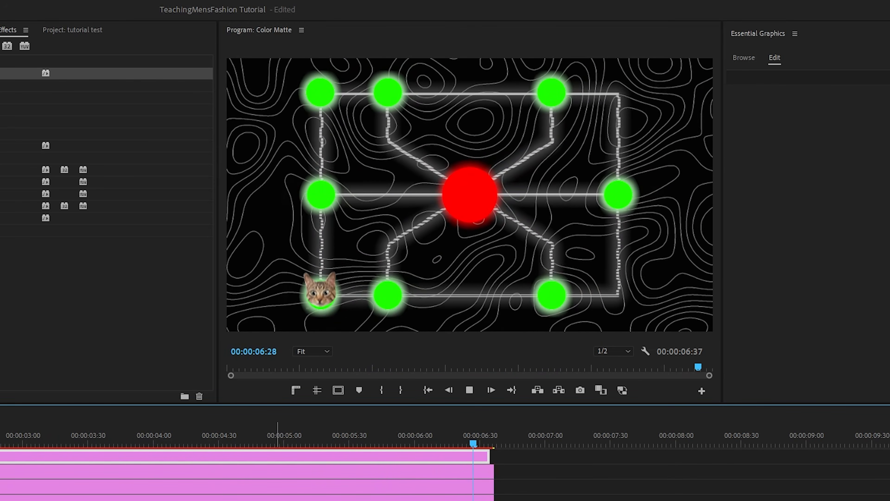
- In the diagram sequence, nest the Circles Green and Circles Green Blur clips and start the nested clip at 00:00:00:33
{"action": "key", "text": "Home"}
{"action": "key", "text": "space"}
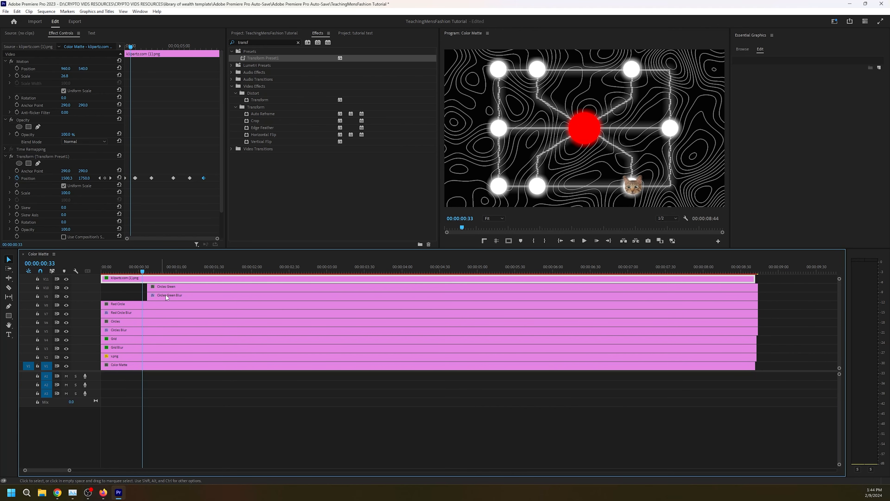
{"action": "left_click_drag", "start_coordinate": [772, 302], "coordinate": [738, 287]}
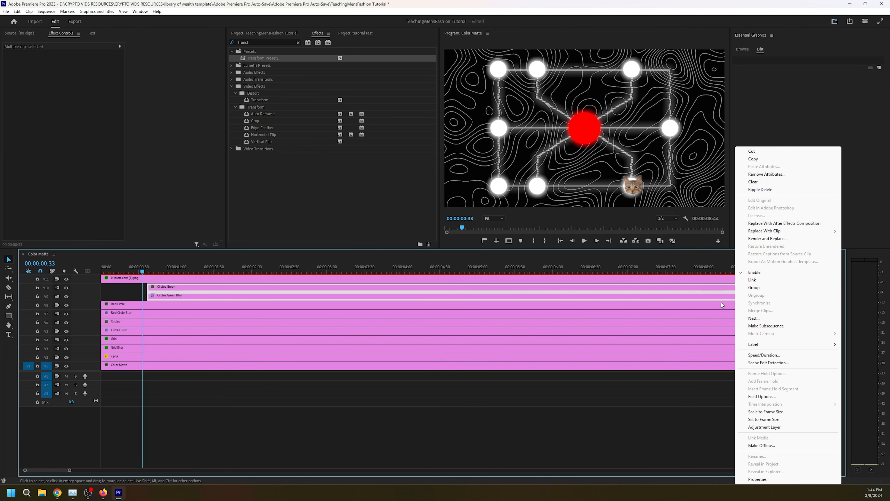
{"action": "right_click", "coordinate": [736, 286]}
{"action": "left_click", "coordinate": [750, 319]}
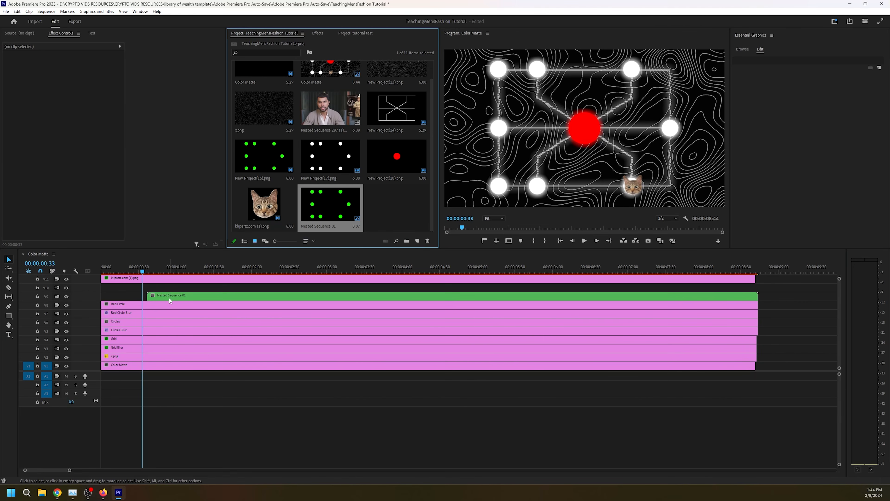
{"action": "left_click", "coordinate": [166, 296]}
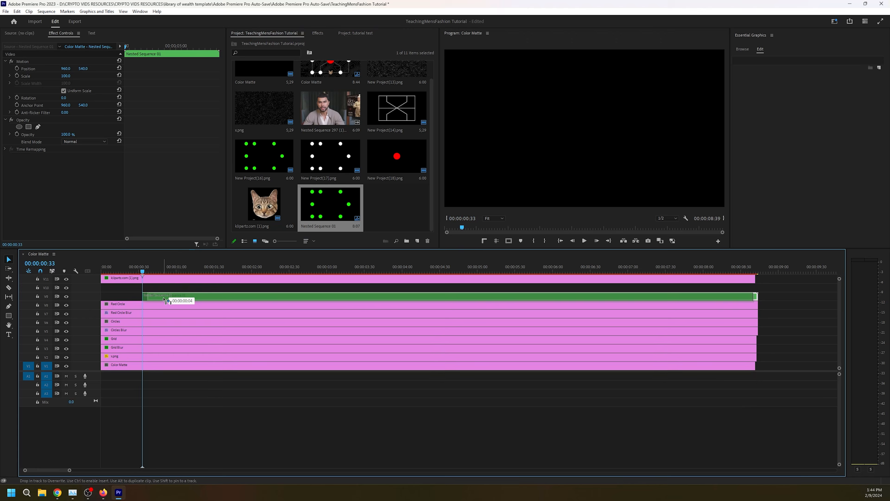
- Add a rectangular opacity mask to the nested clip around the bottom-row circle under the cat, and enable Mask Path keyframing
{"action": "left_click", "coordinate": [28, 126]}
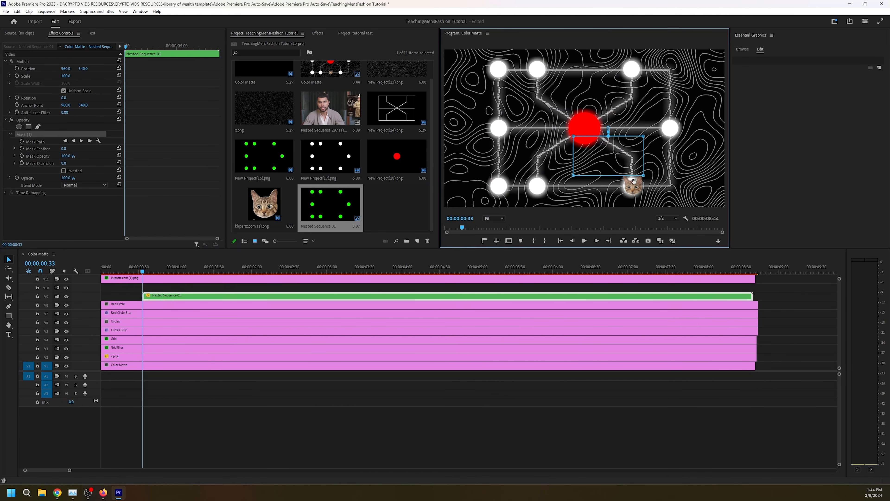
{"action": "left_click_drag", "start_coordinate": [634, 181], "coordinate": [642, 191]}
{"action": "left_click", "coordinate": [21, 141]}
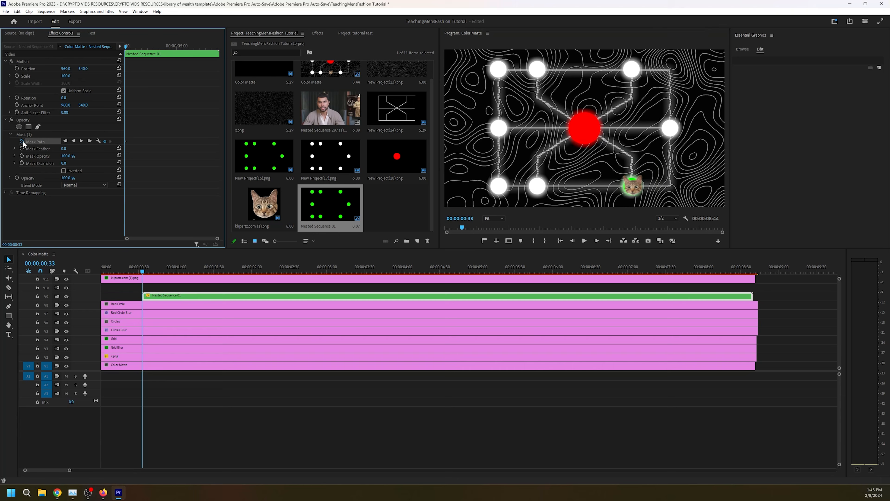
- Keyframe the mask path to extend over the middle-right circle when the cat reaches it around 00:00:01:45
{"action": "left_click_drag", "start_coordinate": [151, 270], "coordinate": [232, 279]}
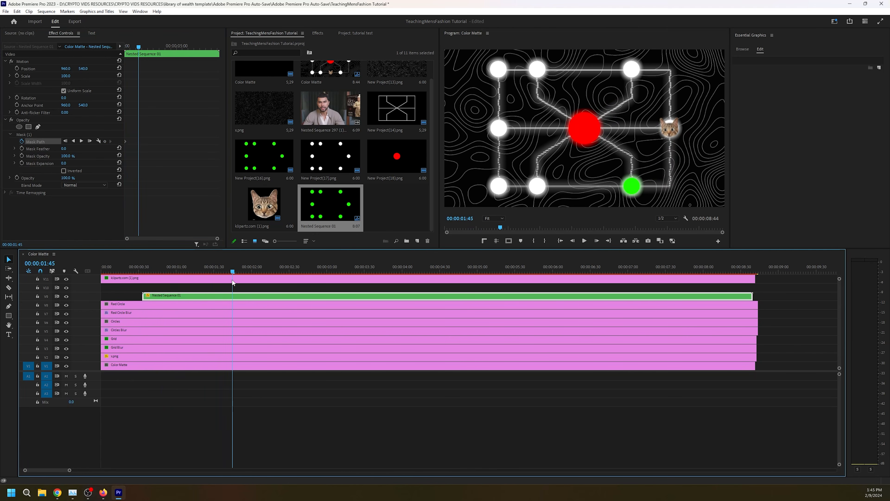
{"action": "left_click", "coordinate": [37, 135]}
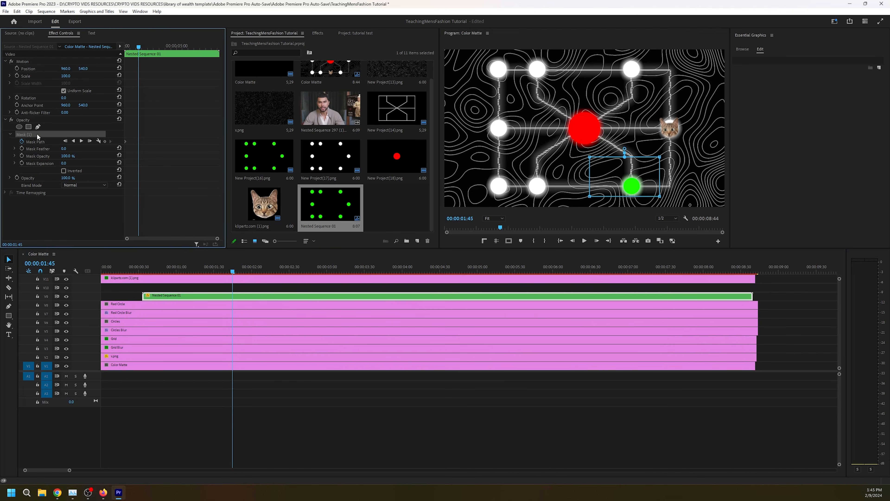
{"action": "left_click", "coordinate": [655, 173]}
{"action": "left_click", "coordinate": [211, 279]}
{"action": "mouse_move", "coordinate": [233, 273]}
{"action": "left_mouse_down"}
{"action": "mouse_move", "coordinate": [199, 272]}
{"action": "mouse_move", "coordinate": [240, 272]}
{"action": "left_mouse_up"}
{"action": "left_click", "coordinate": [217, 297]}
{"action": "left_click", "coordinate": [37, 135]}
{"action": "left_click_drag", "start_coordinate": [690, 136], "coordinate": [693, 118]}
- Keyframe the mask path upward along the diagram's right side and over the rightmost circle of the top row
{"action": "left_click_drag", "start_coordinate": [240, 273], "coordinate": [282, 273]}
{"action": "left_click_drag", "start_coordinate": [695, 113], "coordinate": [693, 80]}
{"action": "left_click_drag", "start_coordinate": [281, 273], "coordinate": [345, 273]}
{"action": "left_click", "coordinate": [37, 134]}
{"action": "left_click", "coordinate": [37, 135]}
{"action": "left_click", "coordinate": [612, 81]}
{"action": "left_click", "coordinate": [37, 135]}
{"action": "left_click_drag", "start_coordinate": [644, 81], "coordinate": [610, 80]}
- Extend the mask path over the second circle from the left in the top row, and play back the reveal
{"action": "left_click_drag", "start_coordinate": [165, 47], "coordinate": [126, 47]}
{"action": "key", "text": "space"}
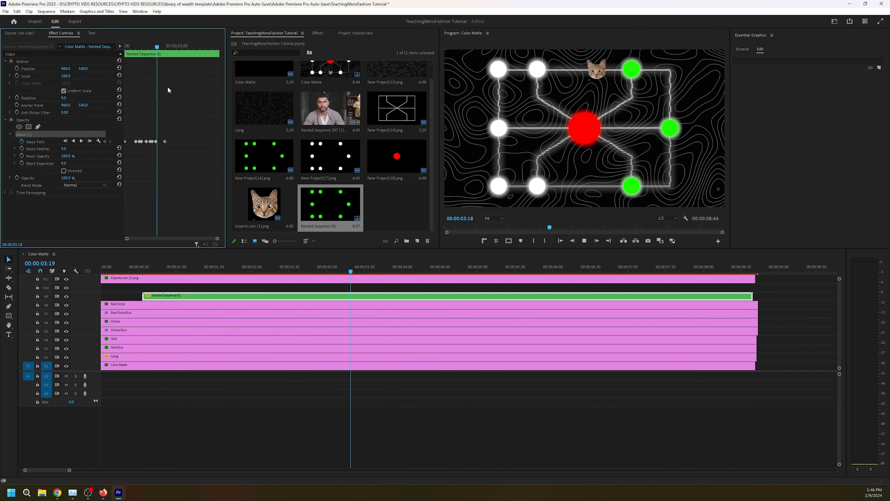
{"action": "key", "text": "space"}
{"action": "left_click_drag", "start_coordinate": [527, 51], "coordinate": [498, 53]}
{"action": "left_click_drag", "start_coordinate": [170, 46], "coordinate": [126, 46]}
{"action": "key", "text": "space"}
- Keyframe the mask path to extend over the top-left circle and the middle-left circle as the cat reaches each one
{"action": "left_click_drag", "start_coordinate": [217, 239], "coordinate": [191, 239]}
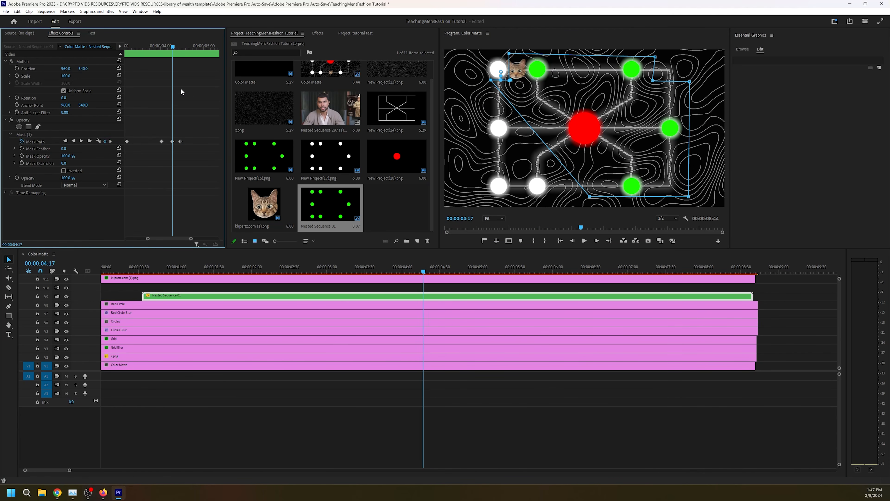
{"action": "left_click_drag", "start_coordinate": [172, 47], "coordinate": [174, 47]}
{"action": "left_click_drag", "start_coordinate": [508, 54], "coordinate": [497, 53]}
{"action": "left_click_drag", "start_coordinate": [174, 47], "coordinate": [211, 47]}
{"action": "left_click_drag", "start_coordinate": [498, 107], "coordinate": [473, 143]}
- Keyframe the mask path down over the bottom-left circle, and scrub back through the sequence to review the reveals
{"action": "left_click_drag", "start_coordinate": [191, 239], "coordinate": [217, 238]}
{"action": "left_click_drag", "start_coordinate": [491, 272], "coordinate": [552, 272]}
{"action": "left_click", "coordinate": [25, 135]}
{"action": "left_click_drag", "start_coordinate": [476, 156], "coordinate": [485, 195]}
{"action": "left_click_drag", "start_coordinate": [188, 46], "coordinate": [191, 47]}
{"action": "left_click_drag", "start_coordinate": [520, 157], "coordinate": [530, 159]}
{"action": "left_click_drag", "start_coordinate": [574, 272], "coordinate": [103, 263]}
{"action": "left_click", "coordinate": [24, 134]}
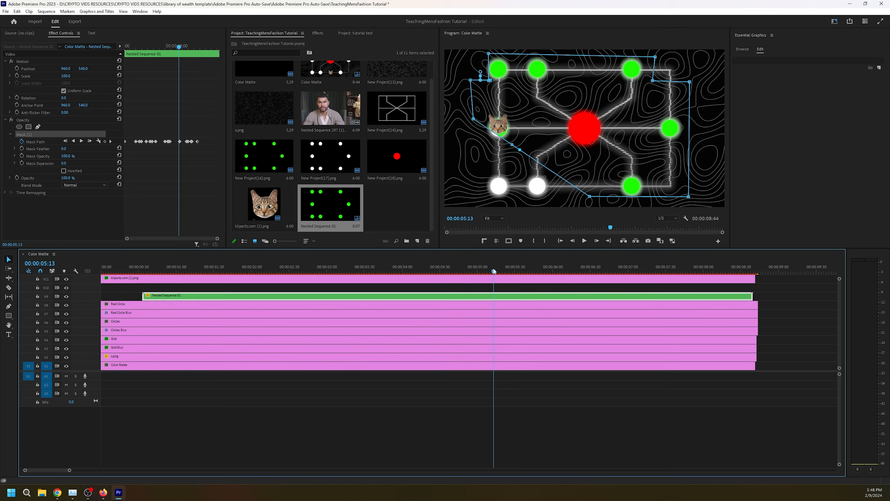
- Inspect the mask path keyframes around the middle-left circle's reveal, and play back the sequence from the start
{"action": "left_click_drag", "start_coordinate": [446, 272], "coordinate": [485, 272]}
{"action": "left_click_drag", "start_coordinate": [217, 238], "coordinate": [191, 239]}
{"action": "left_click_drag", "start_coordinate": [172, 47], "coordinate": [171, 45]}
{"action": "left_click", "coordinate": [25, 135]}
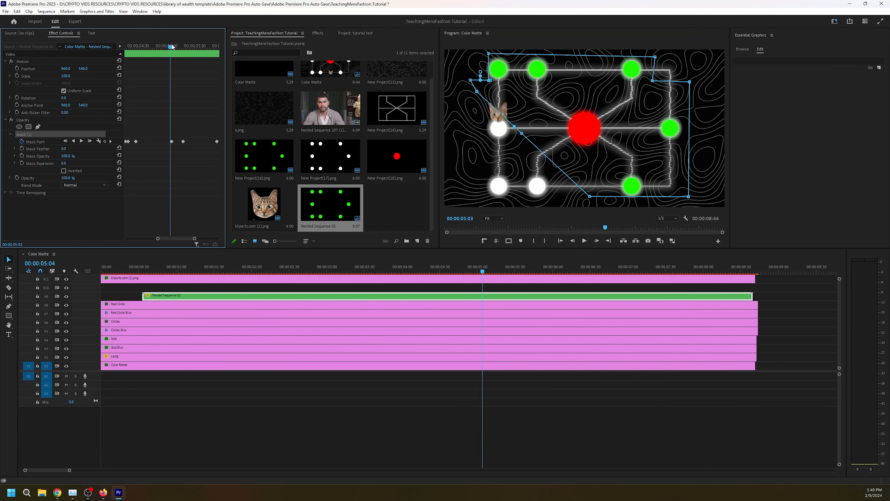
{"action": "left_click_drag", "start_coordinate": [191, 238], "coordinate": [217, 238]}
{"action": "left_click_drag", "start_coordinate": [481, 272], "coordinate": [101, 272]}
{"action": "key", "text": "space"}
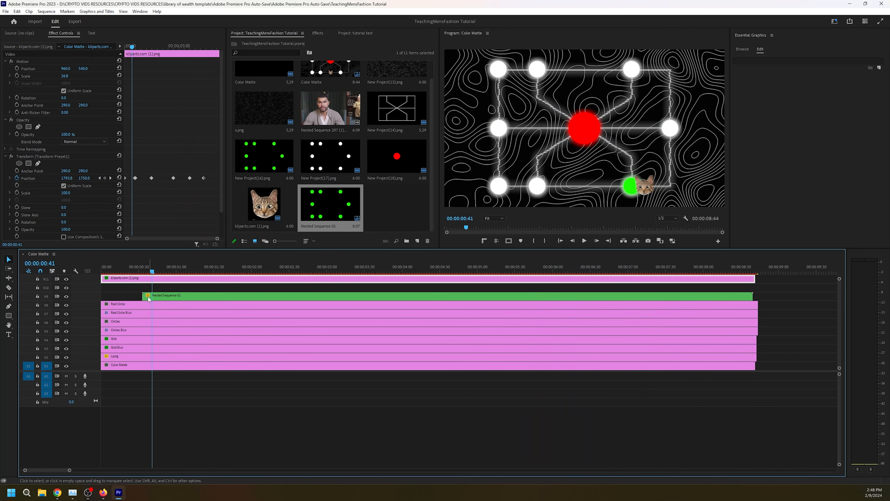
- Nest the Circles and Circles Blur clips together into one sequence
{"action": "left_click", "coordinate": [143, 306]}
{"action": "left_click", "coordinate": [138, 325]}
{"action": "left_click", "coordinate": [138, 331], "text": "shift"}
{"action": "right_click", "coordinate": [738, 326]}
{"action": "left_click", "coordinate": [768, 324]}
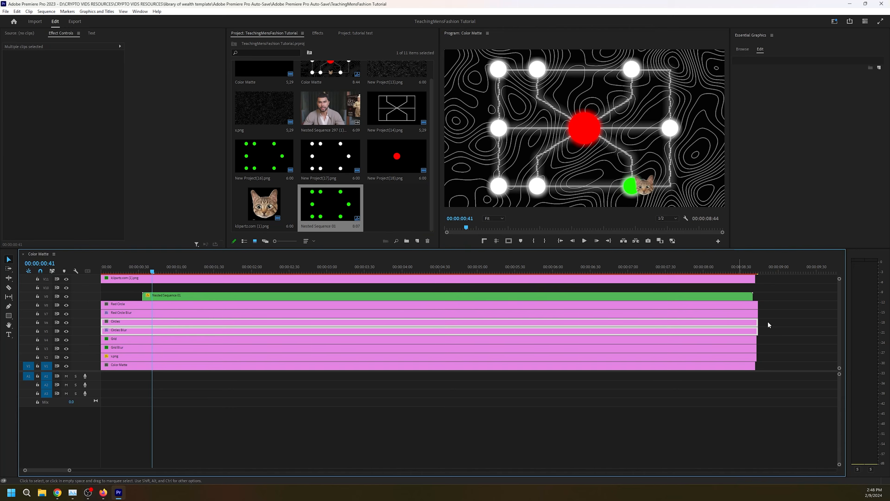
{"action": "left_click", "coordinate": [429, 252]}
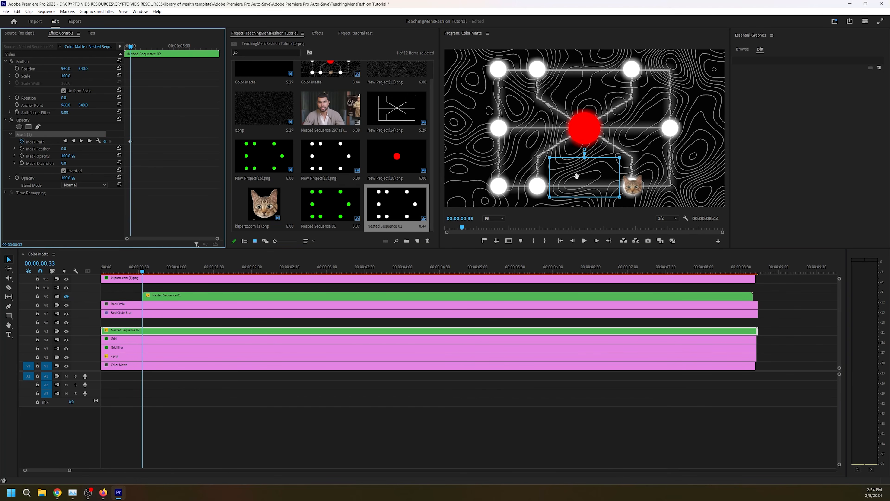
- Position the inverted mask of the nested white circles along the bottom row beside the bottom-right circle, and keyframe its path as the cat passes
{"action": "left_click_drag", "start_coordinate": [577, 175], "coordinate": [578, 181]}
{"action": "left_click", "coordinate": [122, 272]}
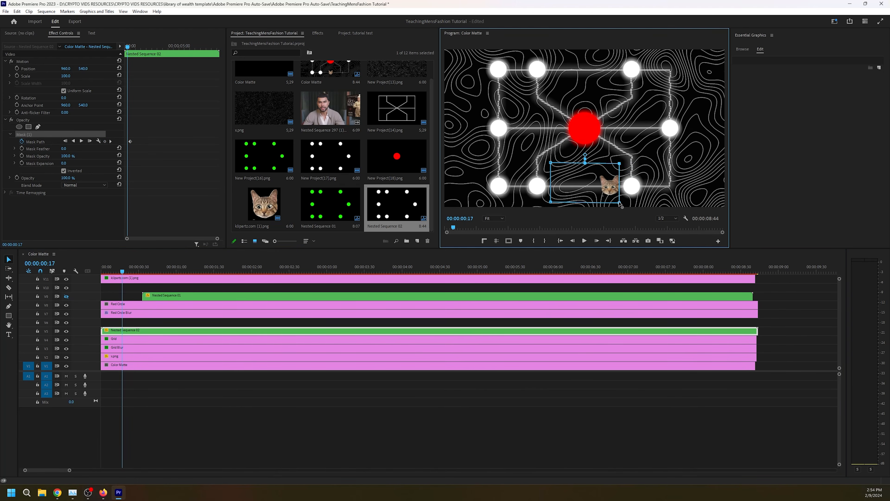
{"action": "left_click", "coordinate": [128, 272]}
{"action": "left_click", "coordinate": [211, 271]}
- Extend the white circles' mask path up the diagram's right side and around the top-right corner as the cat reaches it
{"action": "left_click", "coordinate": [289, 271]}
{"action": "left_click_drag", "start_coordinate": [685, 140], "coordinate": [690, 63]}
{"action": "mouse_move", "coordinate": [289, 272]}
{"action": "left_mouse_down"}
{"action": "mouse_move", "coordinate": [267, 271]}
{"action": "mouse_move", "coordinate": [289, 271]}
{"action": "left_mouse_up"}
{"action": "left_click_drag", "start_coordinate": [660, 63], "coordinate": [657, 54]}
{"action": "left_click", "coordinate": [24, 134]}
{"action": "left_click", "coordinate": [652, 84]}
{"action": "left_click", "coordinate": [650, 94]}
- Keyframe the white circles' mask path across the top row and past the top-left circle at 00:00:04:30
{"action": "left_click", "coordinate": [439, 271]}
{"action": "left_click_drag", "start_coordinate": [479, 81], "coordinate": [467, 83]}
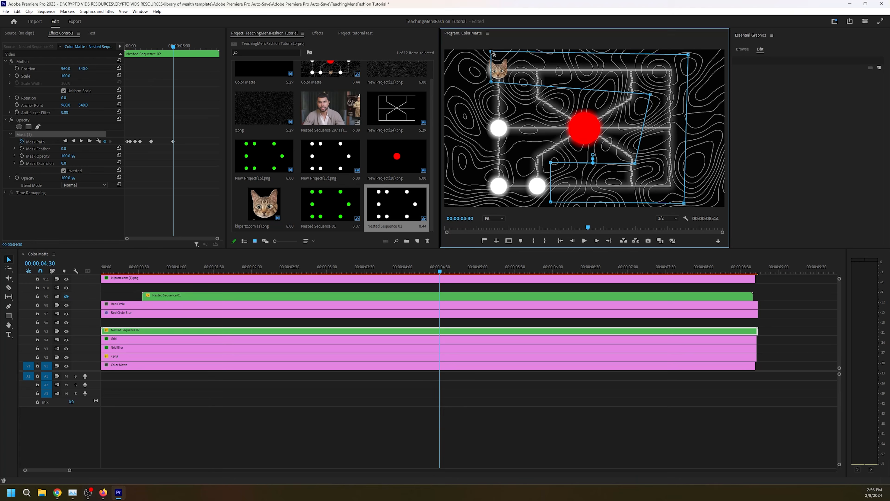
{"action": "left_click_drag", "start_coordinate": [484, 51], "coordinate": [470, 52]}
{"action": "left_click", "coordinate": [24, 134]}
{"action": "left_click", "coordinate": [440, 271]}
{"action": "left_click", "coordinate": [532, 87]}
- Keyframe the white circles' mask path down the diagram's left side over the middle-left and bottom-left circles at 00:00:06:01
{"action": "left_click", "coordinate": [554, 271]}
{"action": "left_click_drag", "start_coordinate": [518, 86], "coordinate": [519, 153]}
{"action": "left_click_drag", "start_coordinate": [467, 95], "coordinate": [467, 154]}
{"action": "left_click", "coordinate": [555, 271]}
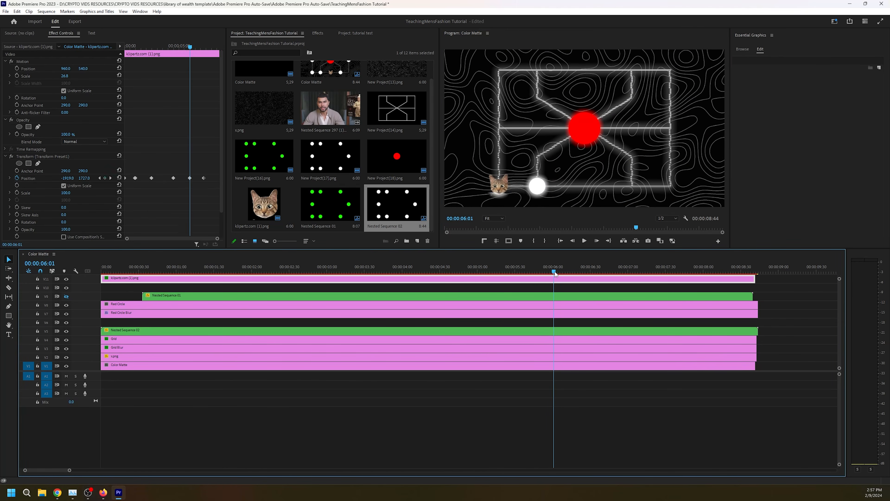
- Keyframe the white circles' mask path over the remaining bottom-row circle, and play back the sequence from the start
{"action": "left_click", "coordinate": [24, 135]}
{"action": "left_click", "coordinate": [612, 271]}
{"action": "left_click_drag", "start_coordinate": [612, 272], "coordinate": [101, 272]}
{"action": "key", "text": "space"}
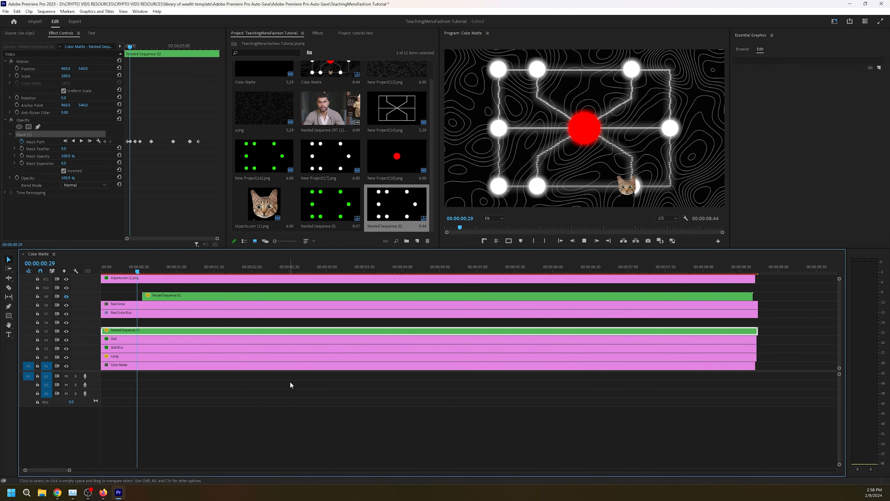